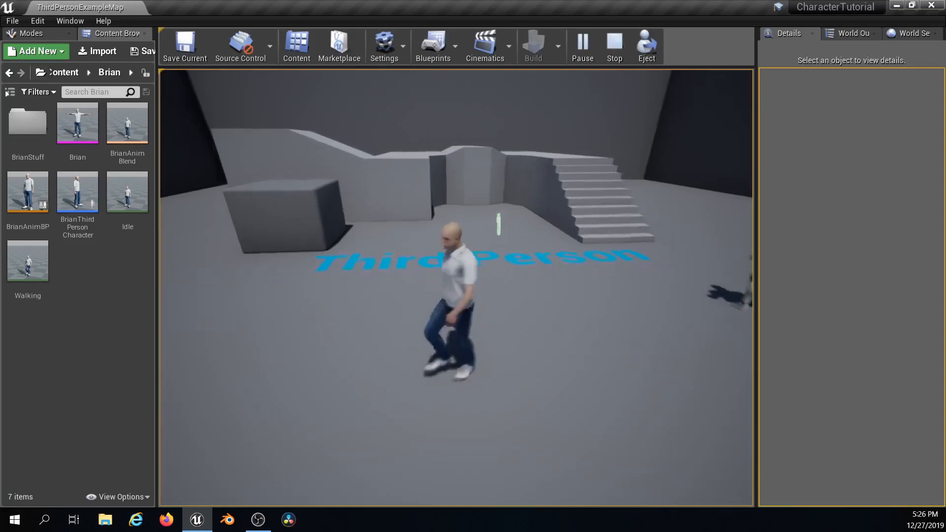
Walk the Brian character around the third-person level and beside the mannequin to examine its idle and walking animations
key("d")
key("w")
key("w")
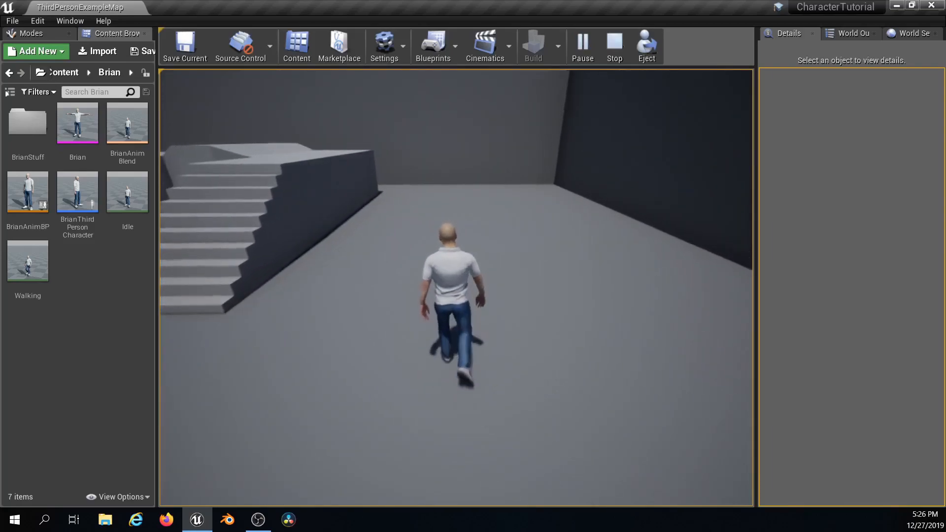
key("w")
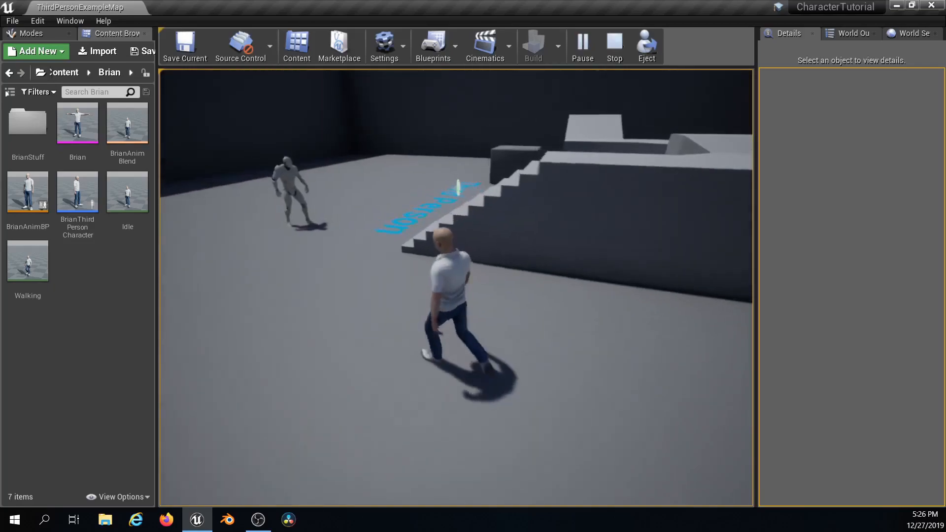
key("a")
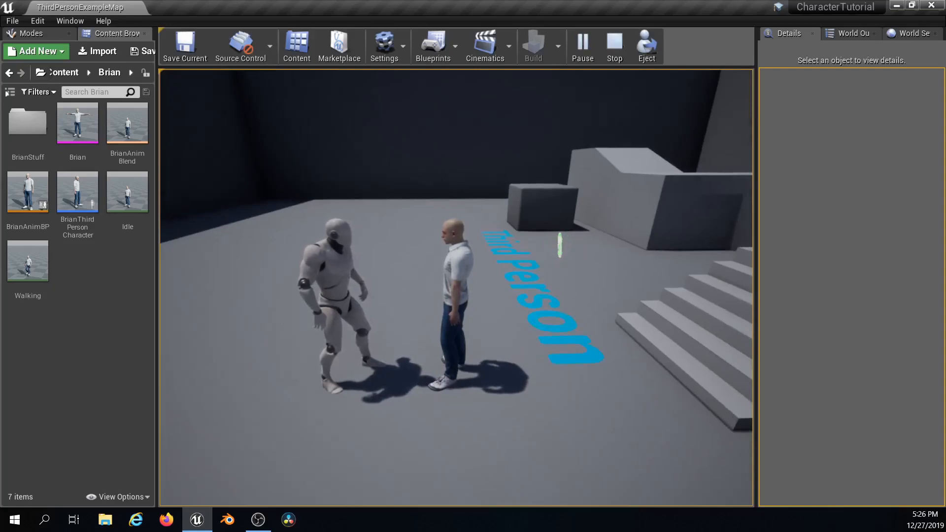
key("w")
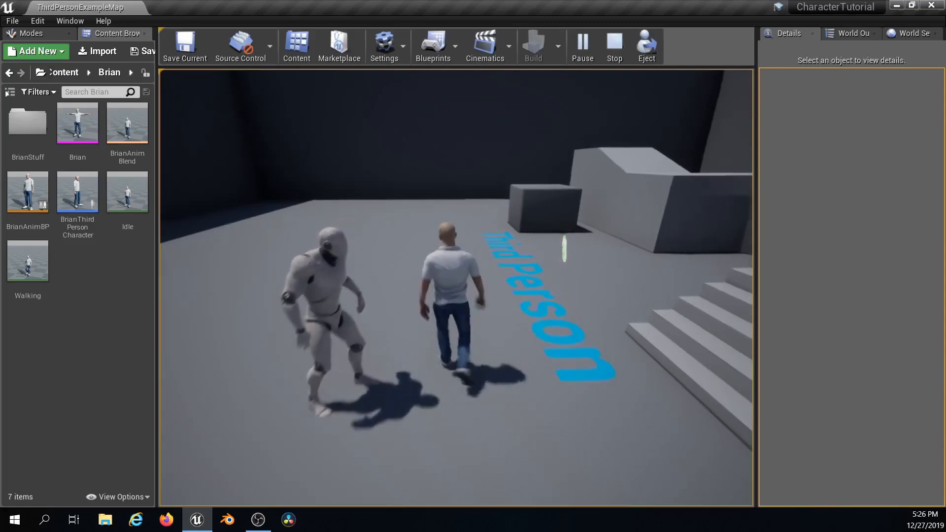
key("w")
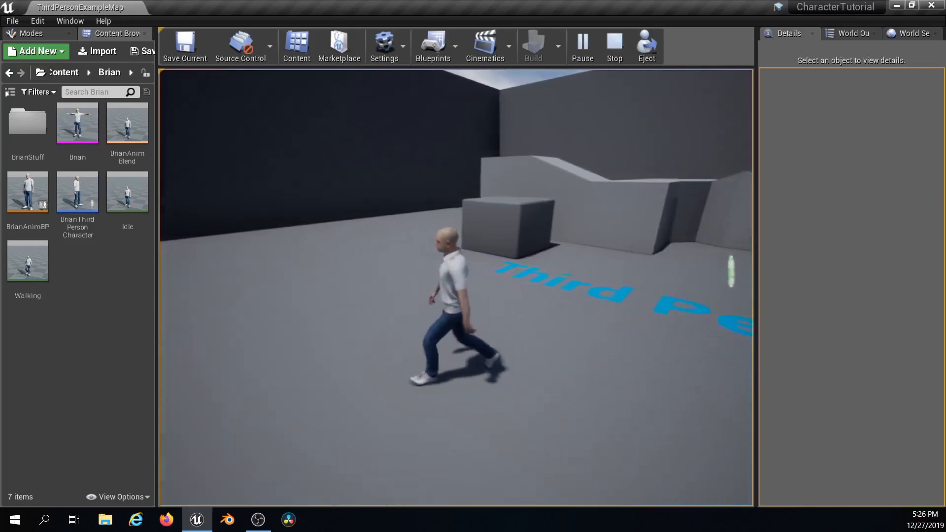
key("w")
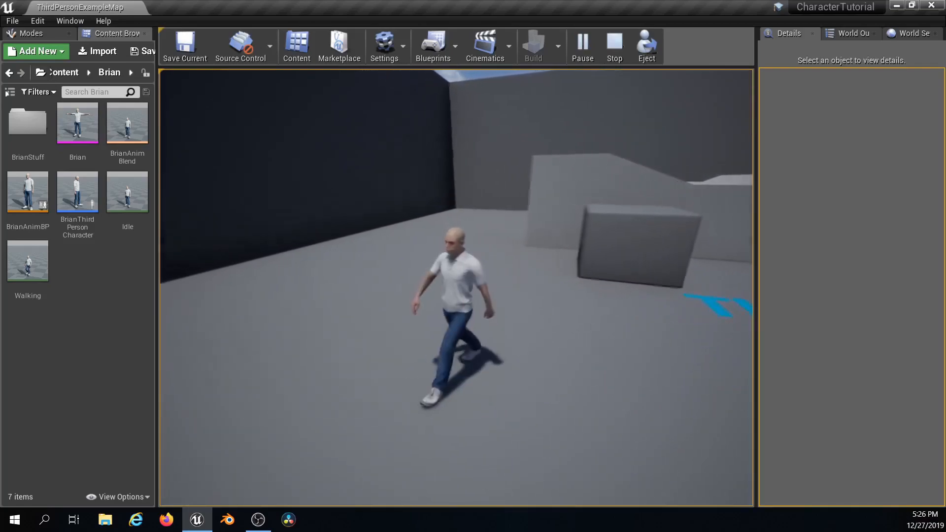
key("w")
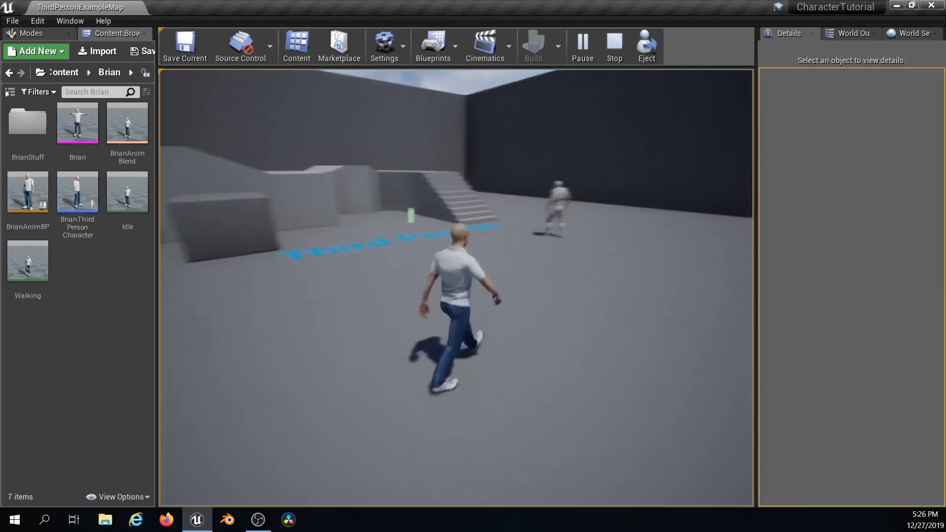
key("w")
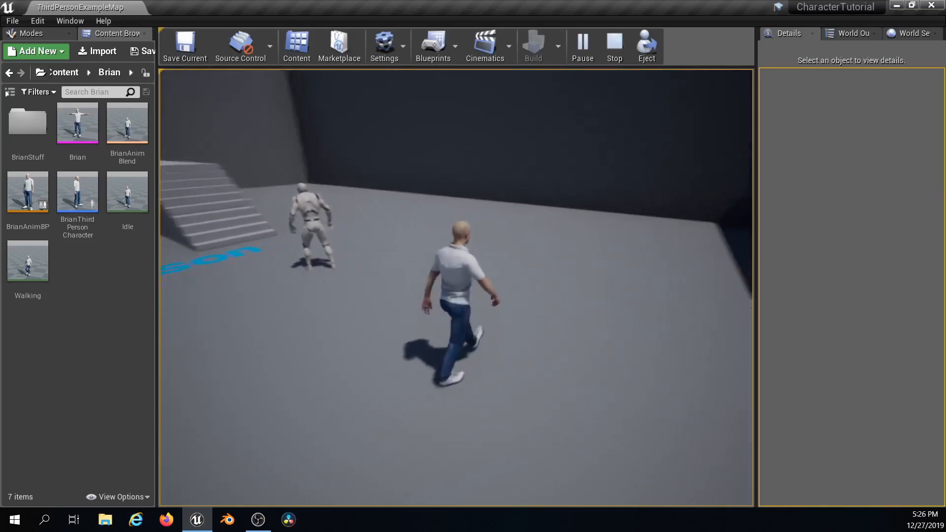
key("w")
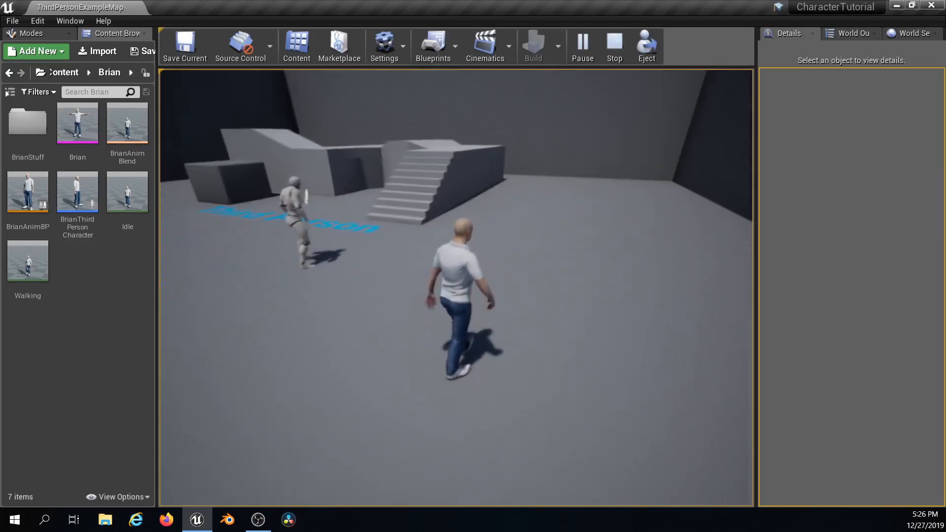
key("w")
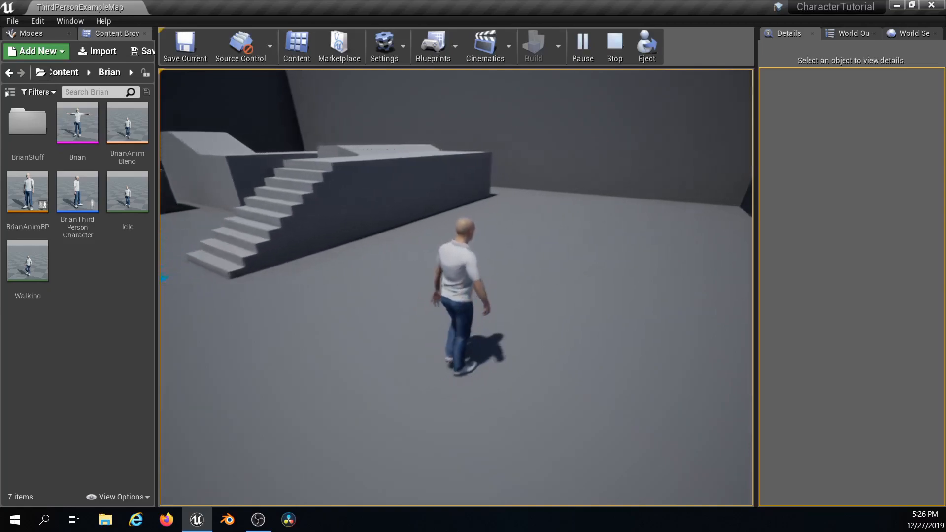
key("w")
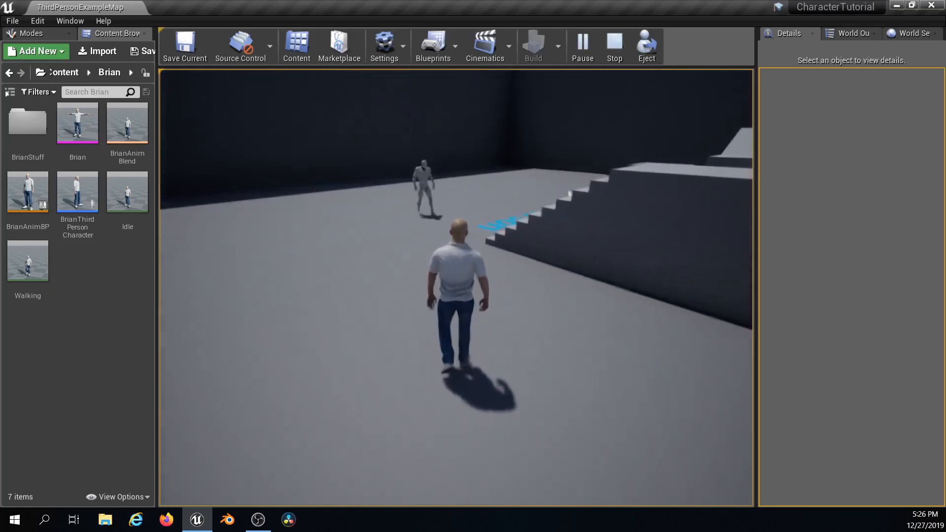
key("w")
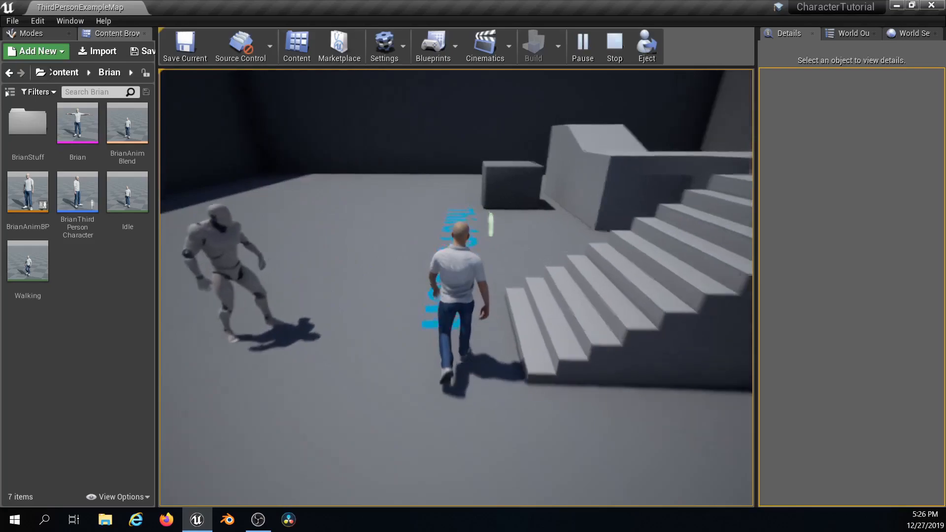
key("w")
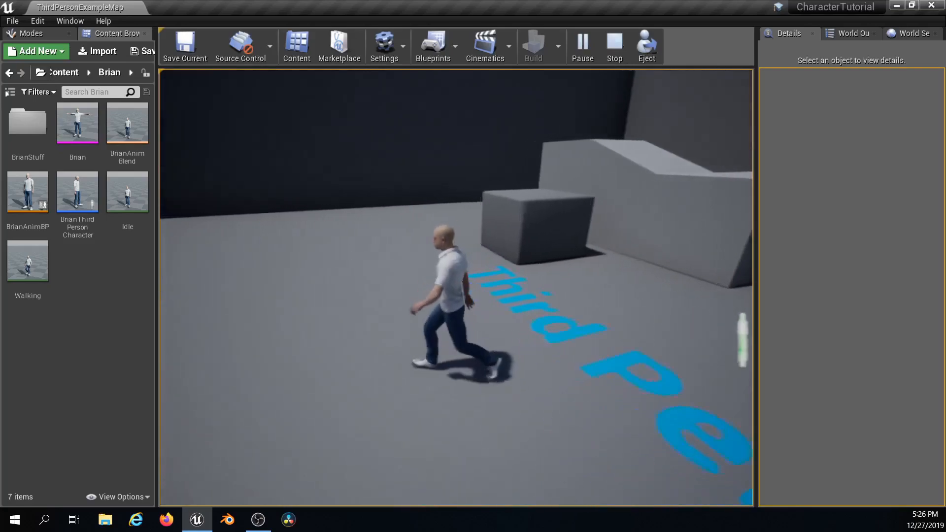
key("w")
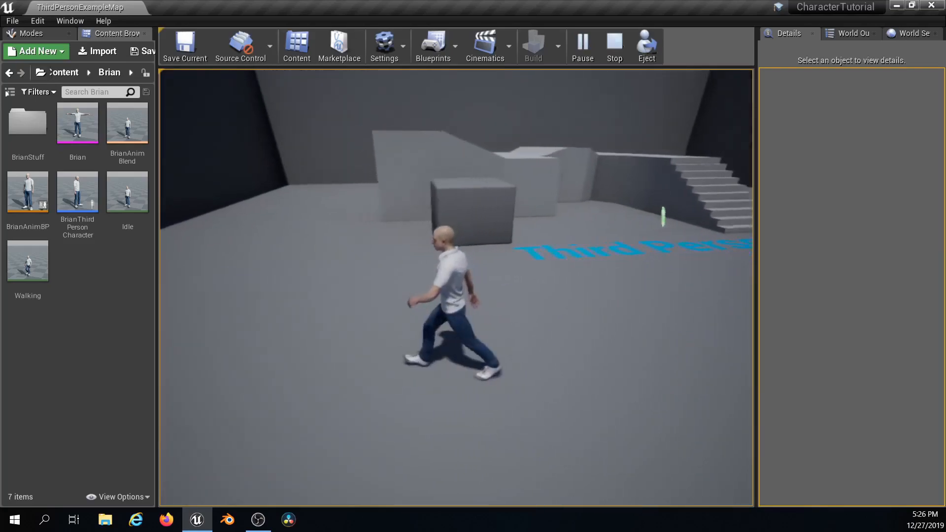
key("w")
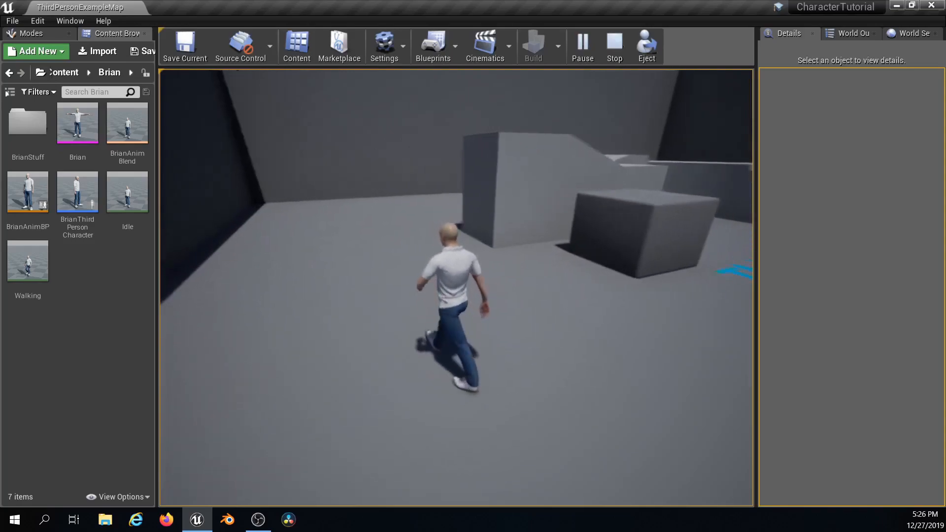
key("w")
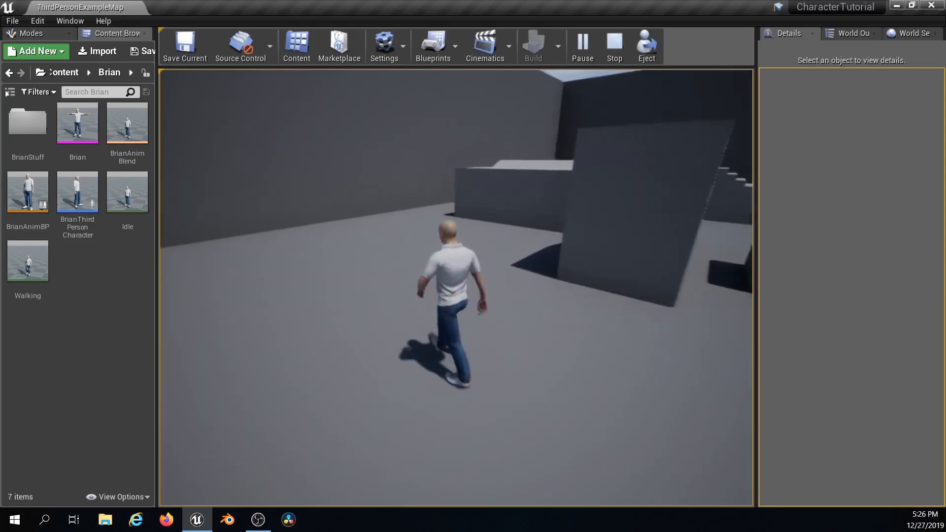
key("w")
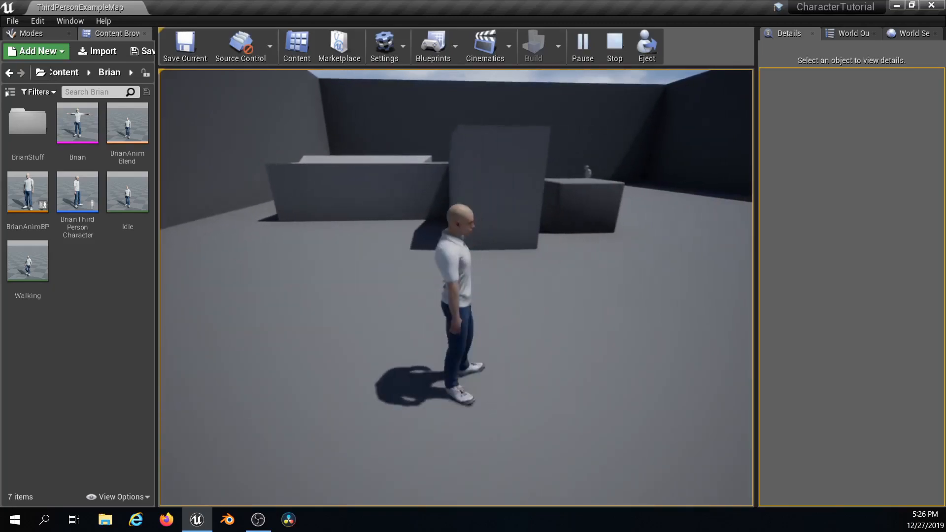
key("w")
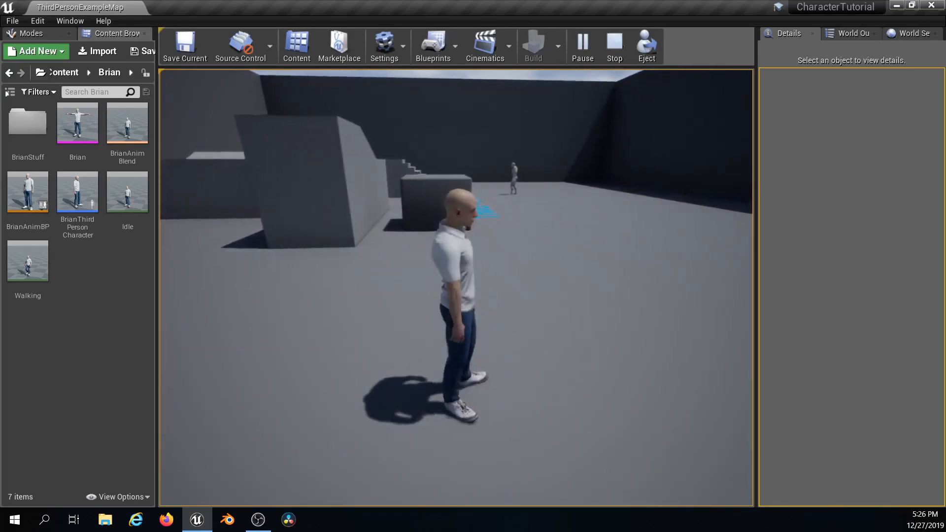
key("w")
key("w")
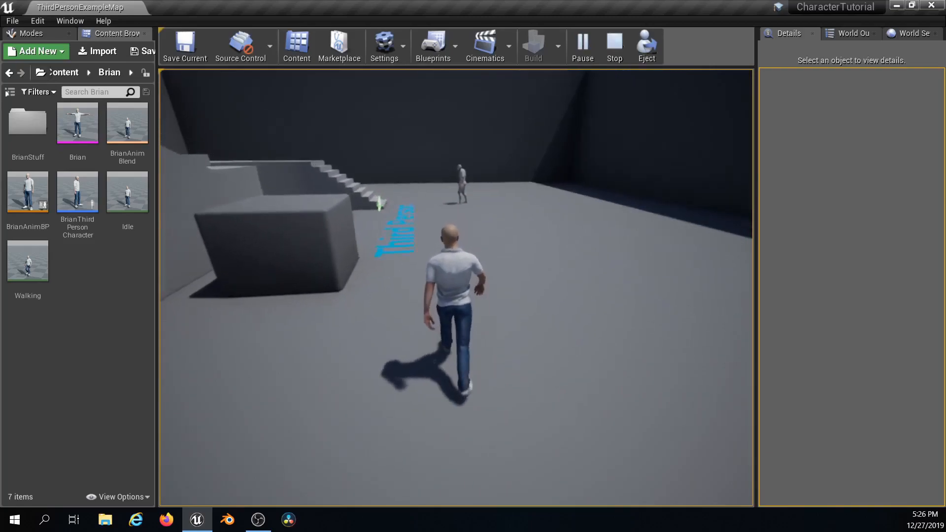
key("a")
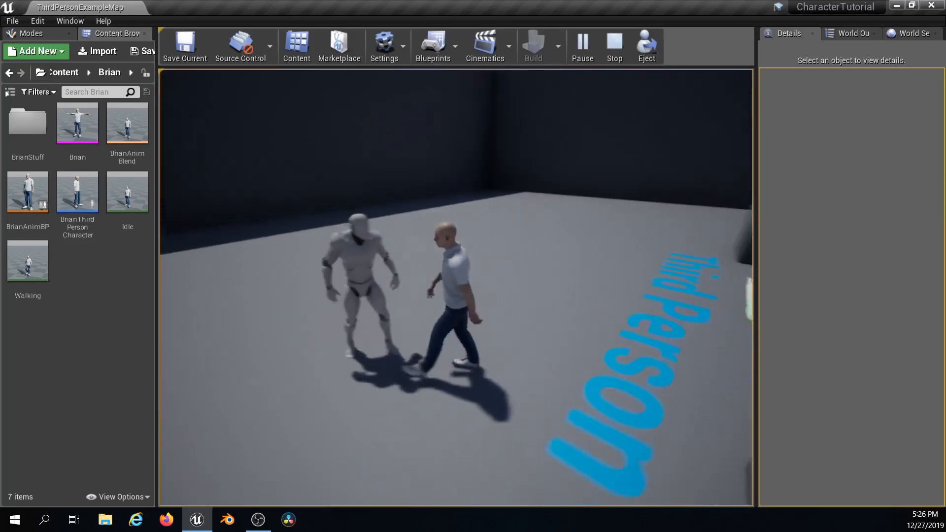
key("s")
key("d")
key("a")
key("s")
key("w")
key("d")
key("s")
key("a")
key("d")
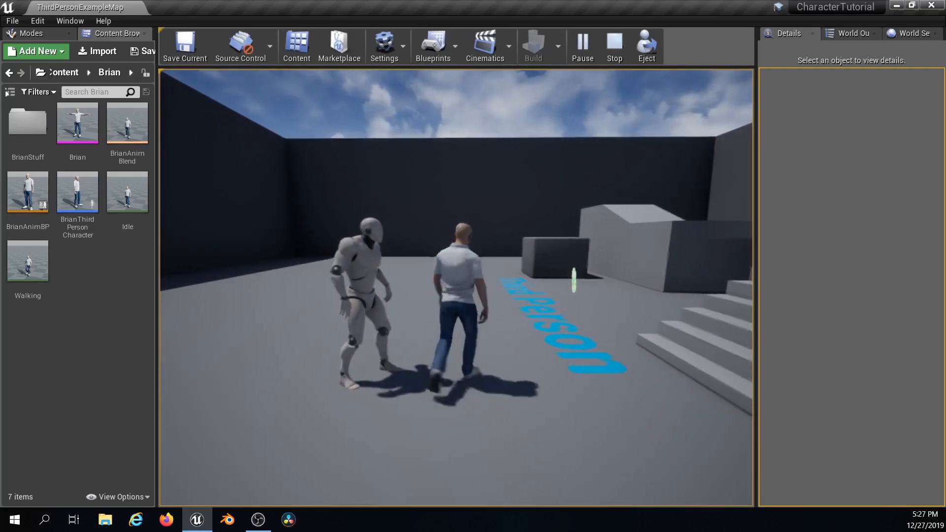
key("a")
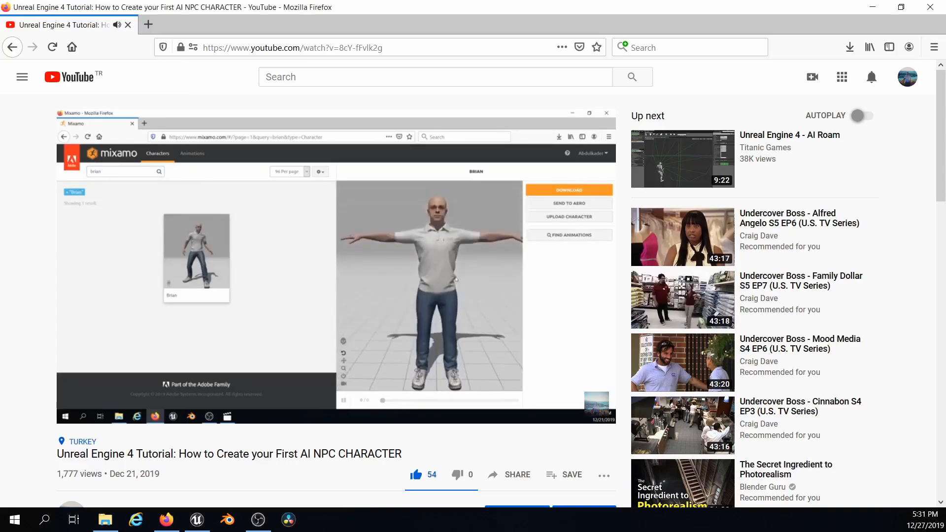
Skim forward through the YouTube video "Unreal Engine 4 Tutorial: How to Create your First AI NPC CHARACTER" in Firefox, reviewing the Mixamo download and Brian import
key("Right")
key("Right")
key("Right")
key("Right")
key("Right")
key("Right")
key("Right")
key("Right")
key("Right")
key("Right")
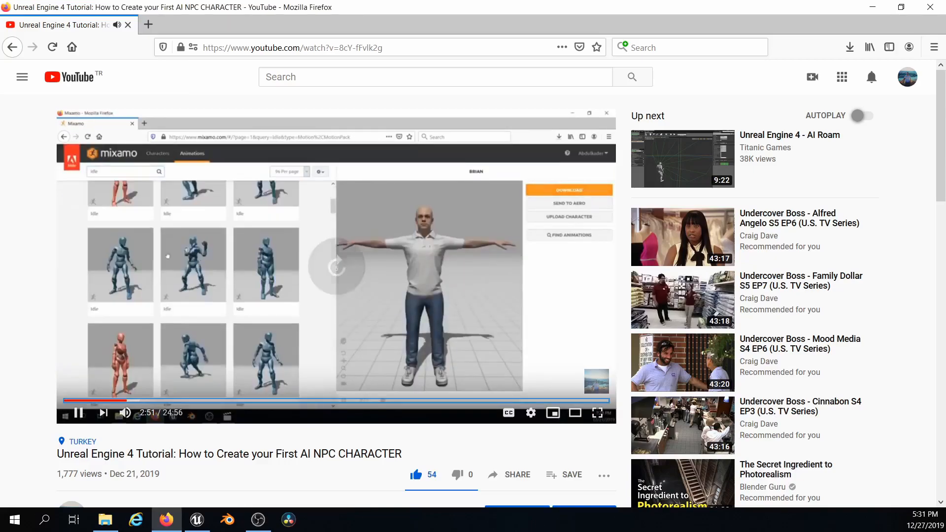
key("Right")
key("Right")
key("Right")
key("Right")
key("Right")
key("Right")
key("Right")
key("Right")
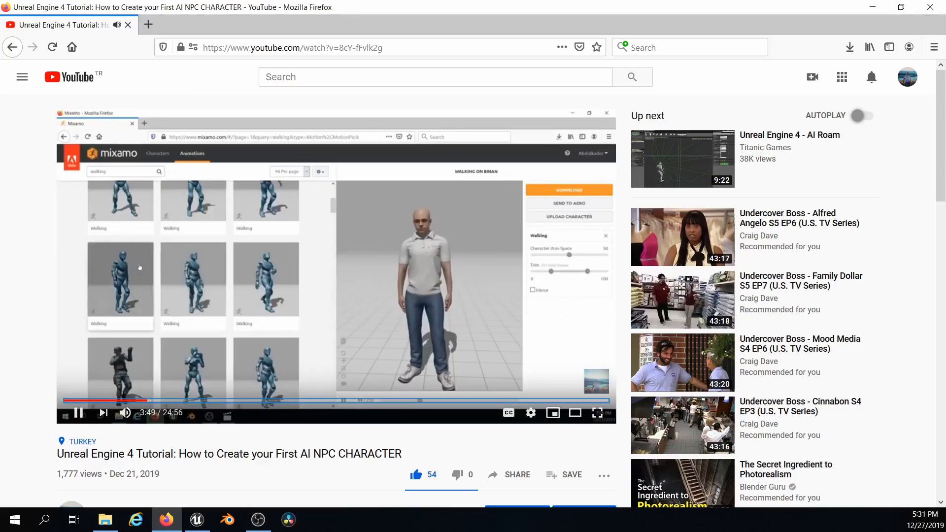
key("Right")
key("Right")
key("Right")
key("Right")
key("Right")
key("Right")
key("Right")
key("Right")
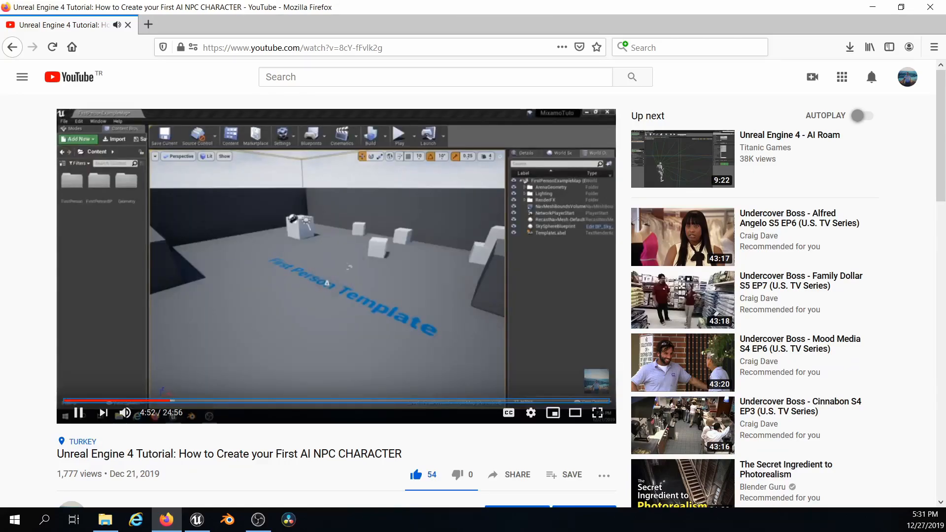
key("Right")
key("Right")
key("Right")
key("Right")
key("Right")
key("Right")
key("Right")
key("Right")
key("Right")
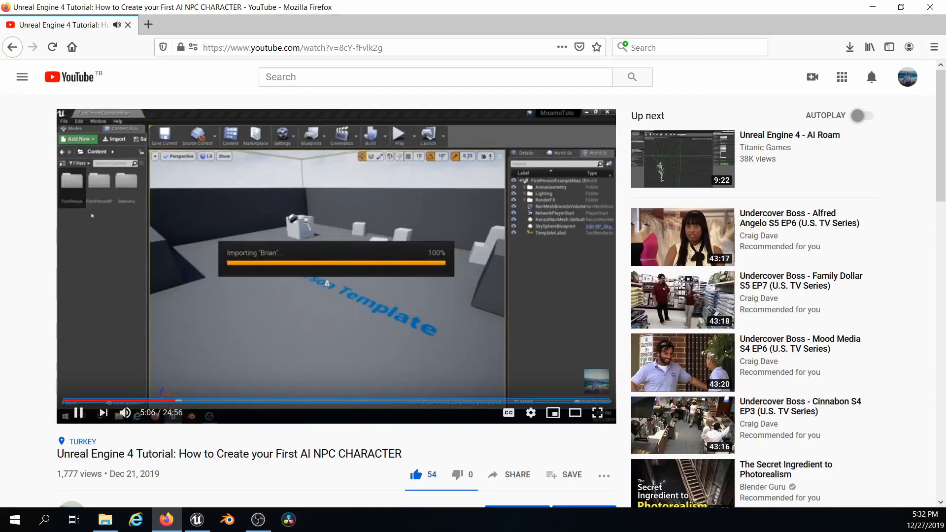
key("Right")
key("Right")
key("Right")
key("Right")
key("Right")
key("Right")
key("Right")
key("Right")
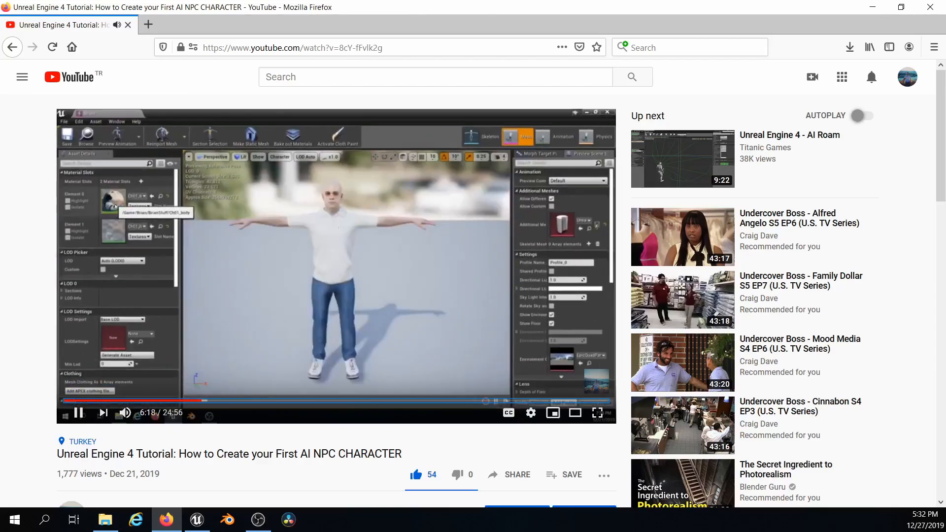
key("Right")
key("Right")
key("Right")
key("Right")
key("Right")
key("Right")
key("Right")
key("Right")
key("Right")
key("Right")
key("Right")
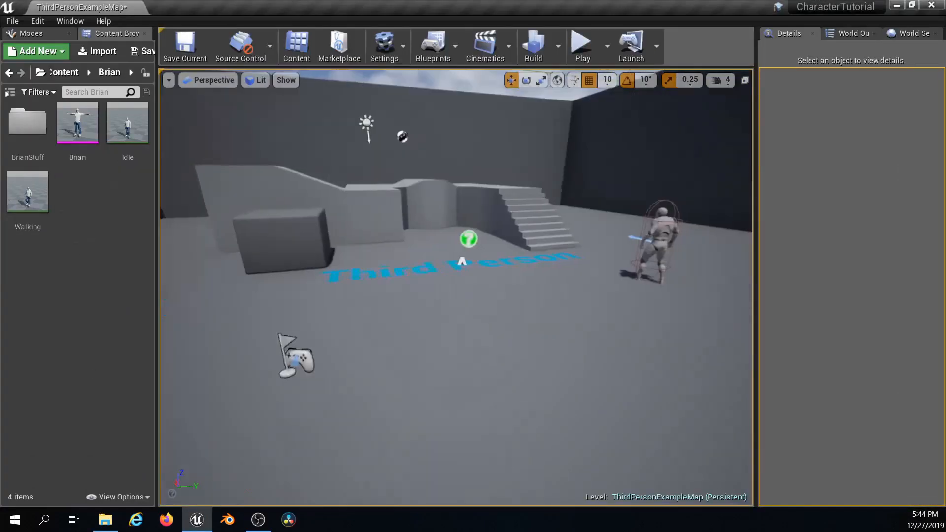
In Unreal Engine, create a Blend Space 1D in the Brian folder using Brian_Skeleton and name it BrianBlend
right_click_drag(390, 319, 390, 320)
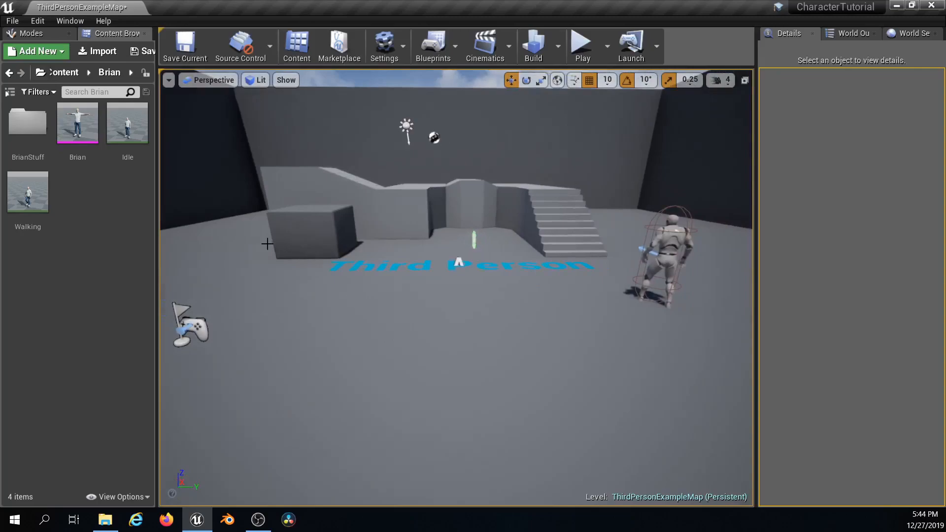
right_click(101, 193)
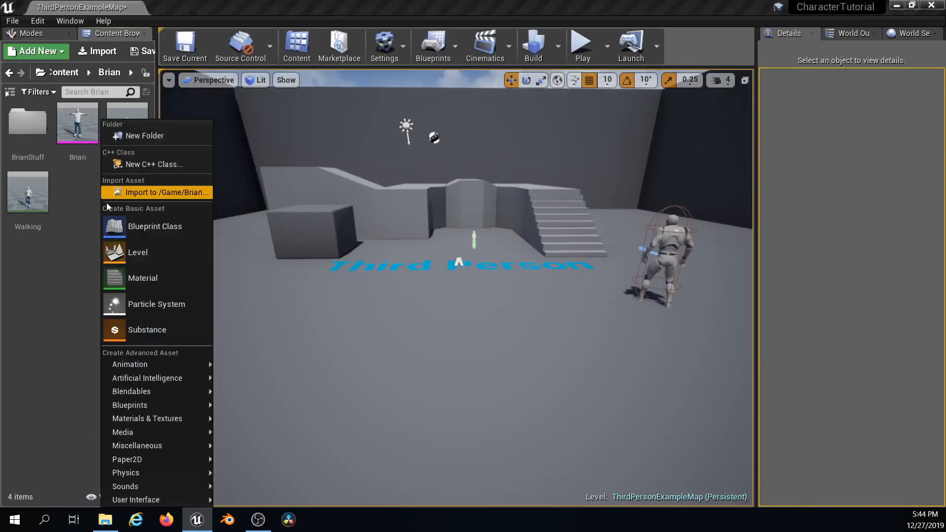
mouse_move(170, 366)
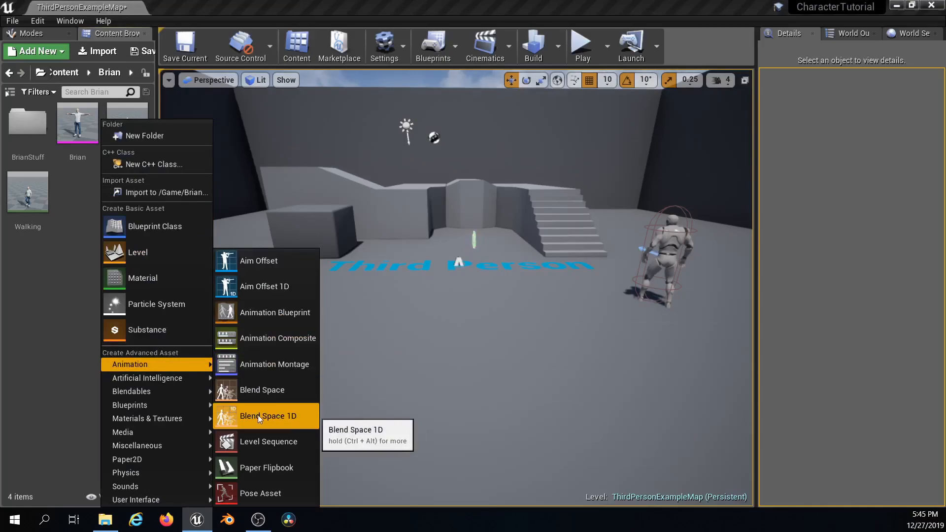
left_click(279, 418)
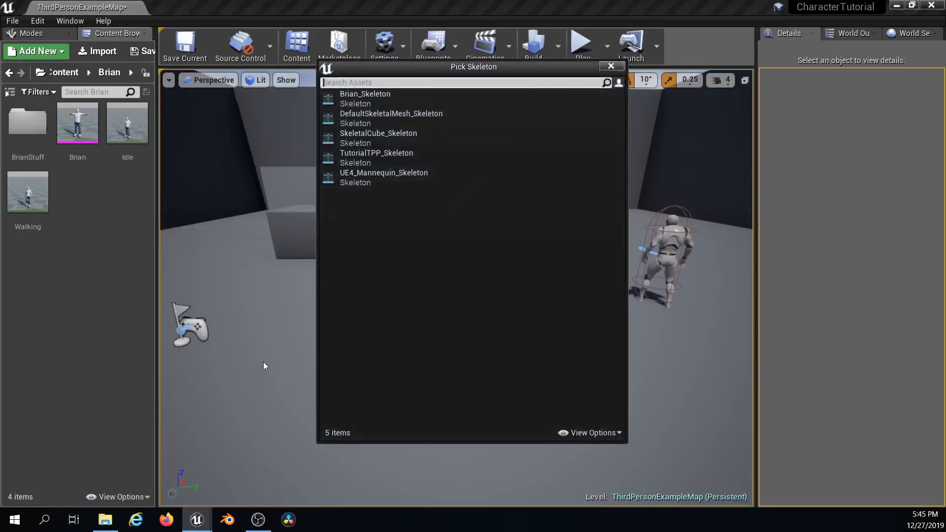
left_click(380, 104)
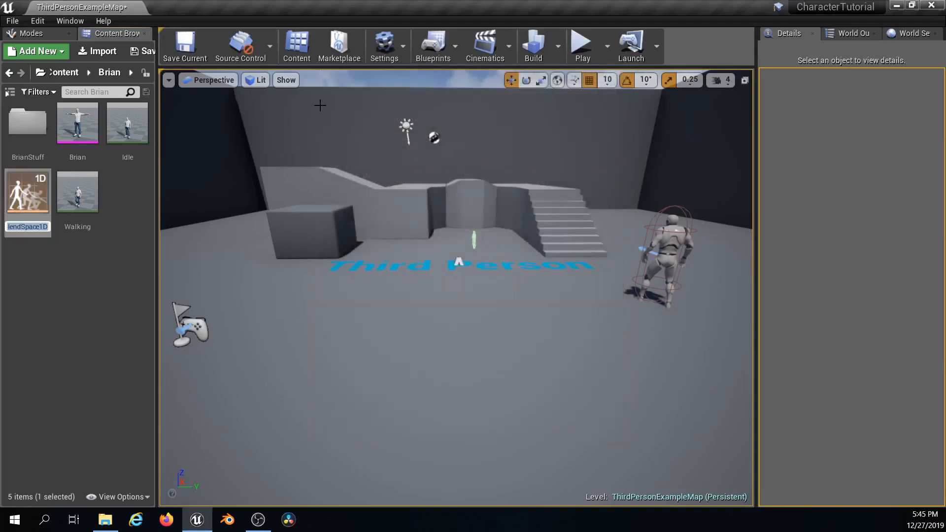
type("Brian")
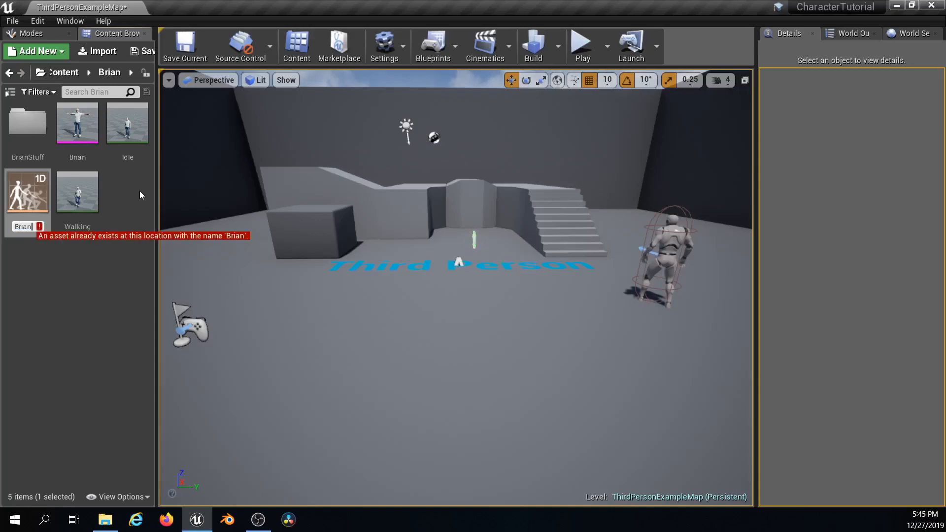
type("Blend")
key("Return")
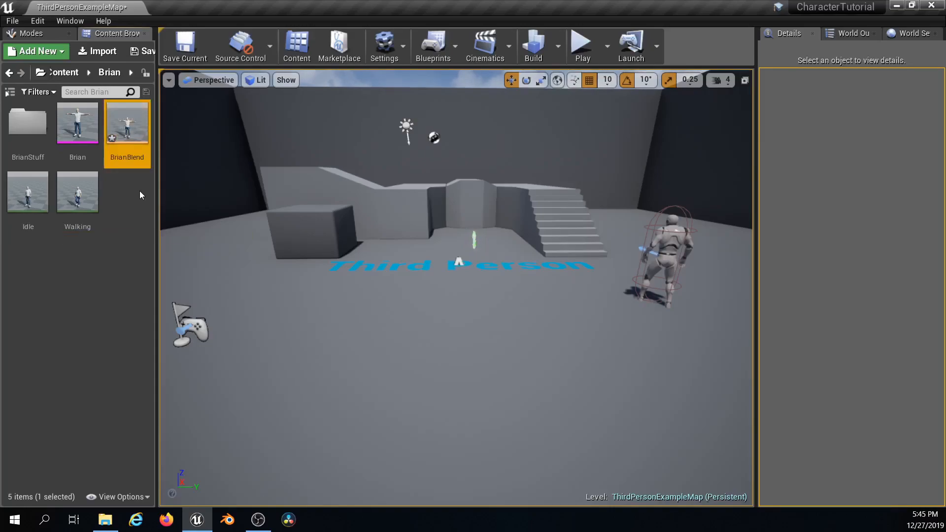
Open the BrianBlend blend space and place the Idle animation at 0 and the Walking animation at 100
double_click(126, 139)
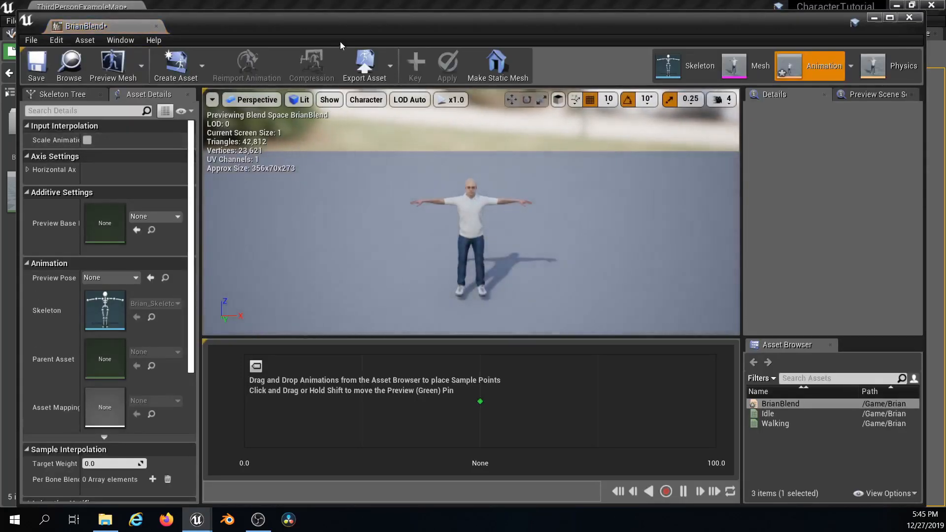
double_click(342, 28)
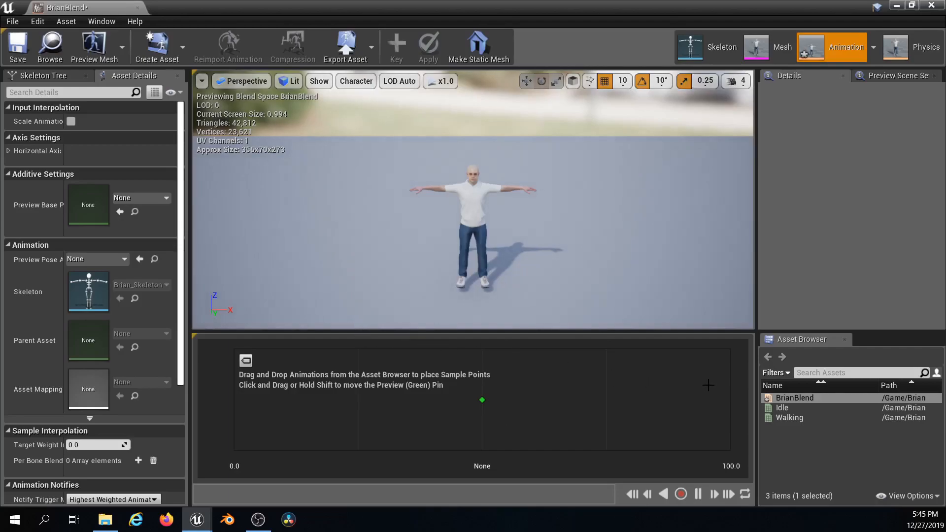
left_click(781, 409)
left_click(787, 416)
left_click(784, 407)
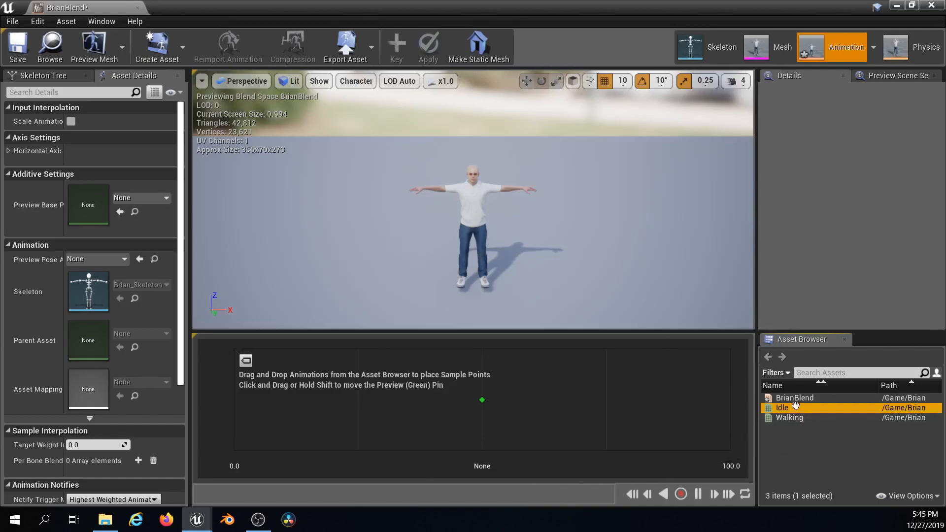
left_click_drag(790, 409, 234, 400)
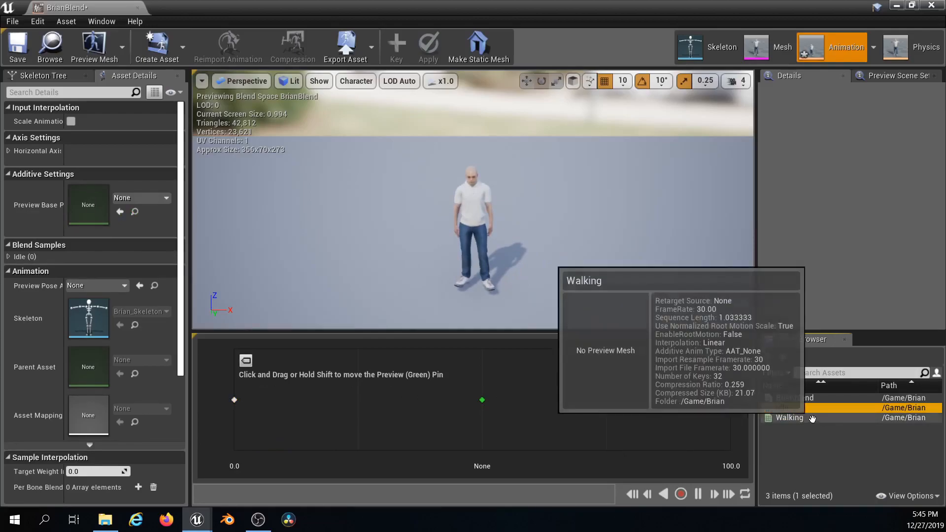
left_click_drag(790, 418, 723, 400)
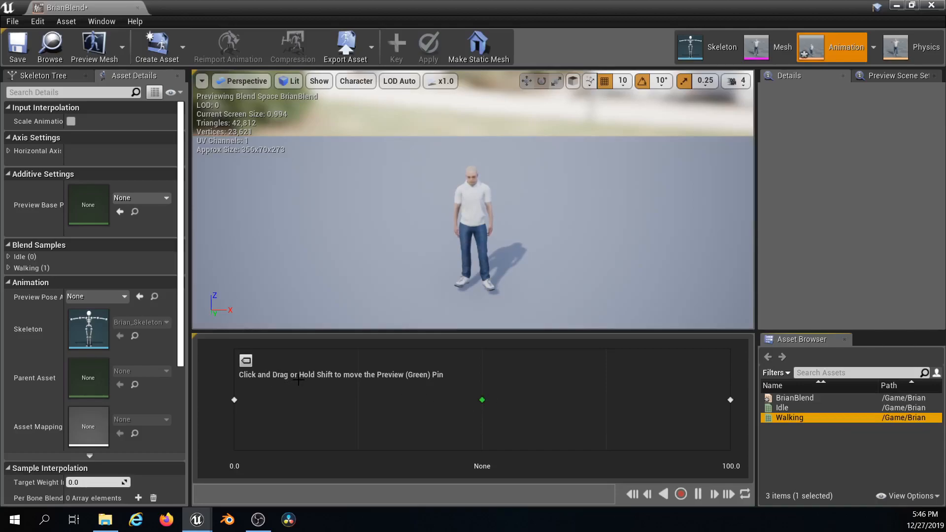
Preview the blend from Idle to Walking, then save and close BrianBlend
left_click(348, 376)
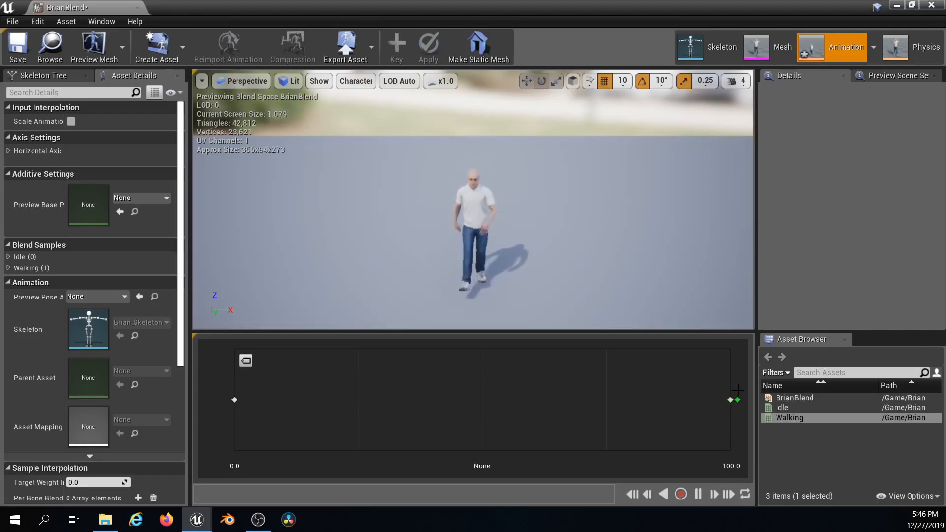
left_click(18, 47)
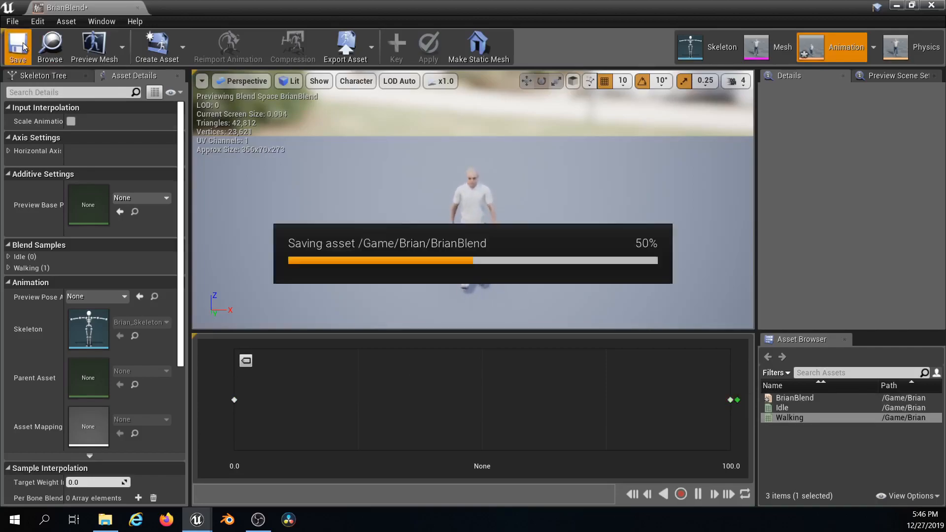
middle_click(83, 10)
left_click(123, 240)
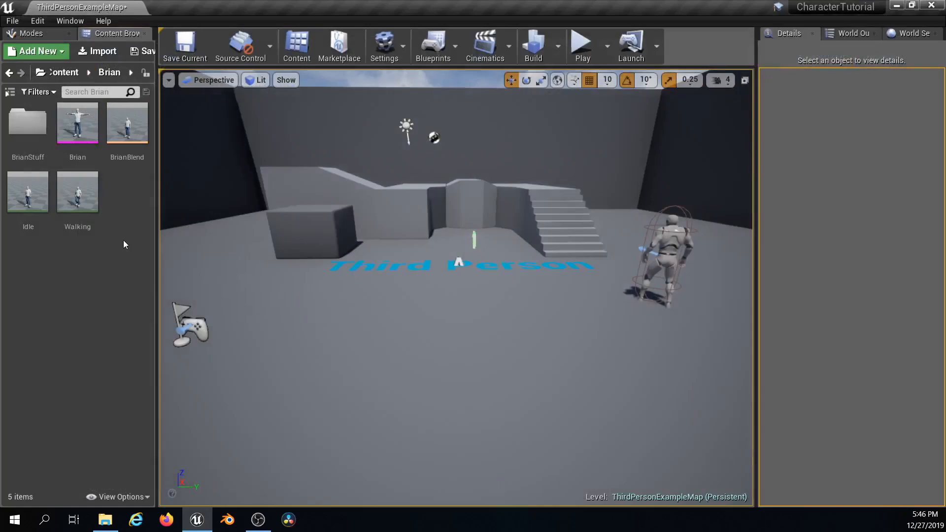
Create an Animation Blueprint in the Brian folder targeting Brian_Skeleton and name it BrianAnimBP
right_click(122, 201)
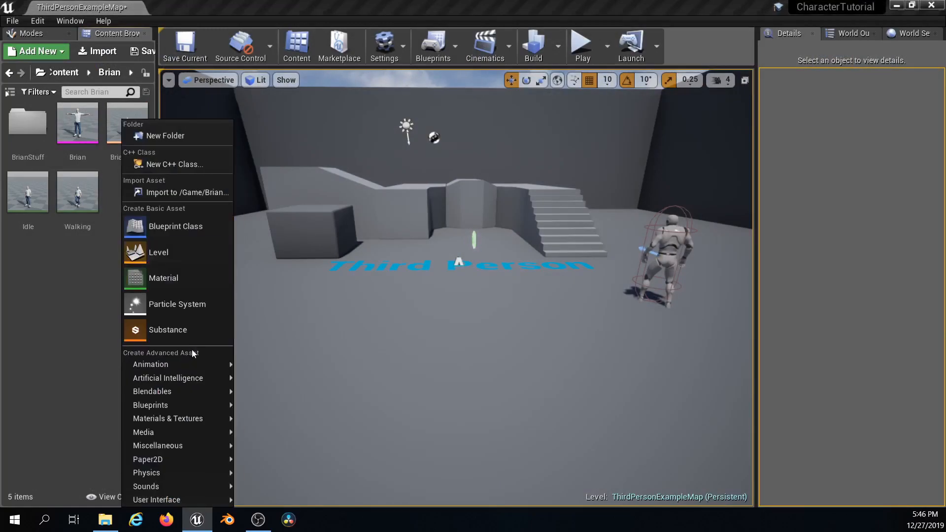
mouse_move(192, 366)
left_click(290, 313)
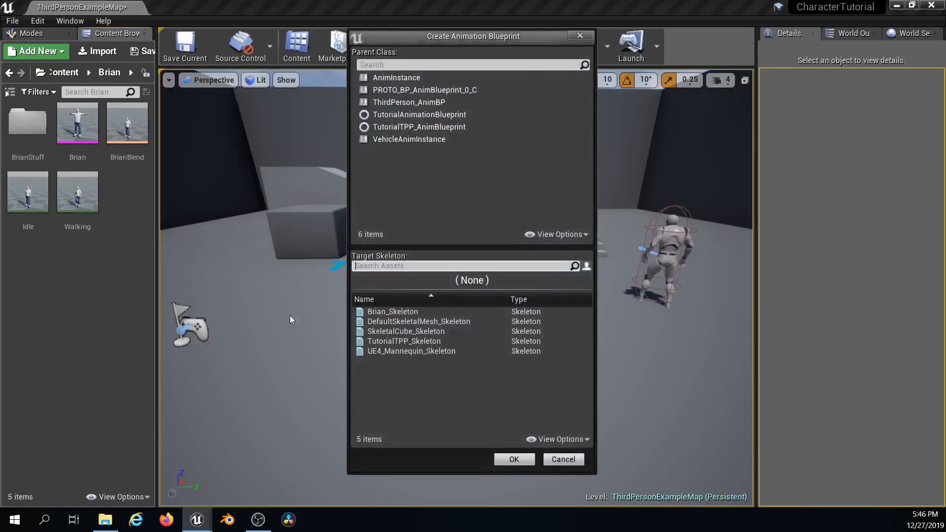
left_click(387, 311)
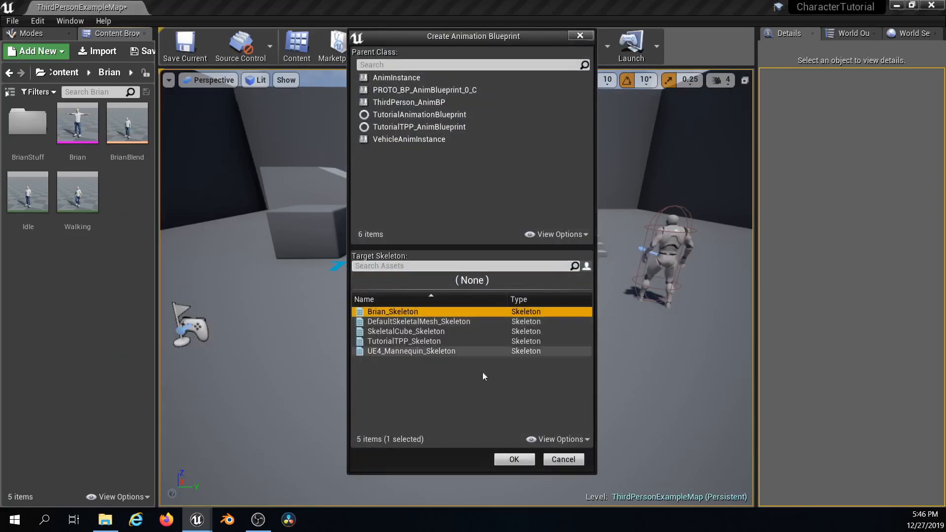
left_click(514, 459)
type("BrianA")
key("Return")
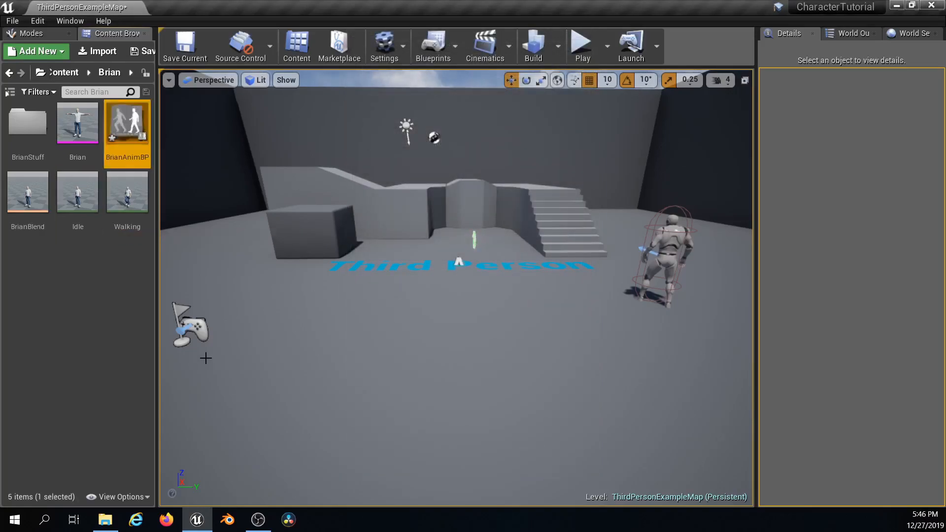
Open BrianAnimBP on its Anim Graph and minimize its editor window
double_click(127, 126)
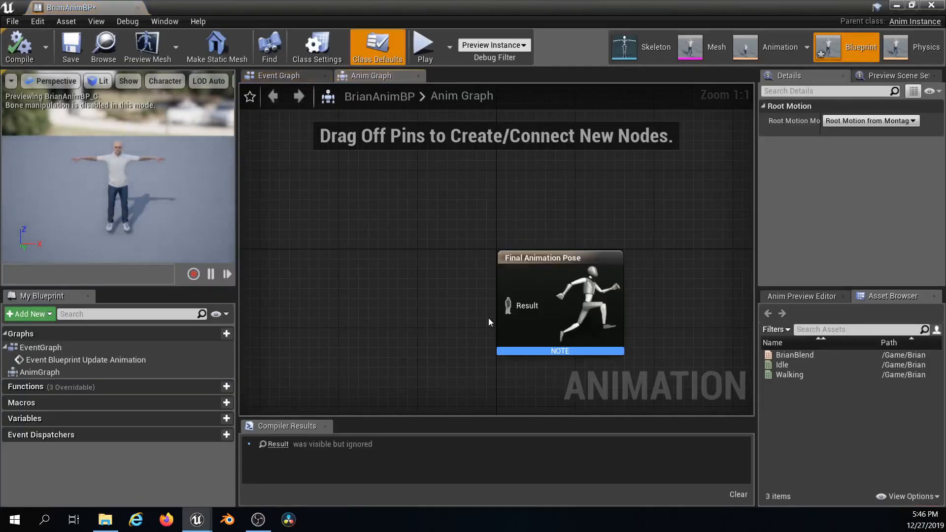
scroll(383, 257, "down", 1)
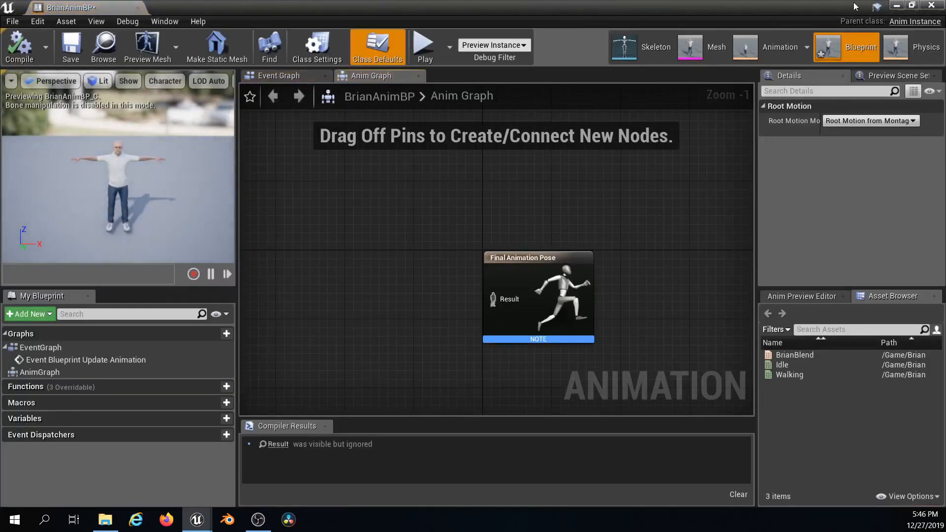
left_click(897, 5)
Copy the ThirdPersonCharacter blueprint from ThirdPersonBP/Blueprints into the Brian folder
left_click(41, 72)
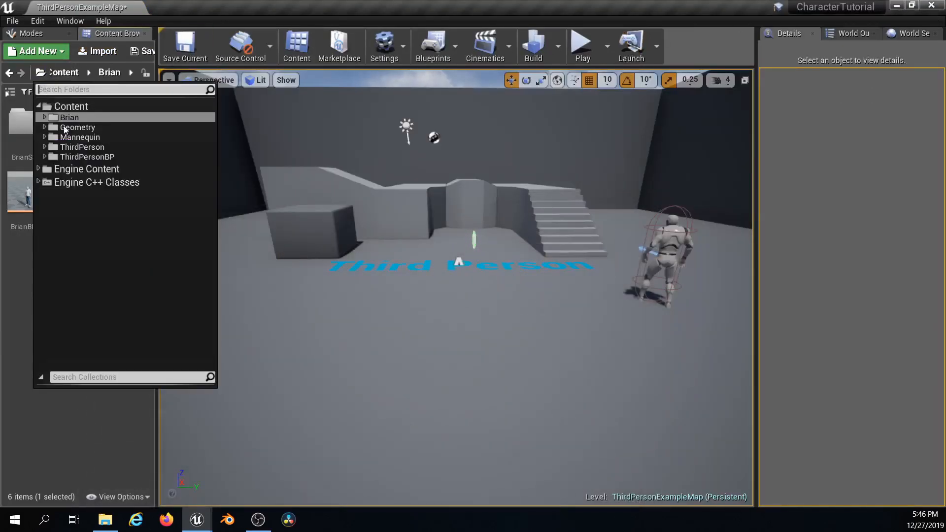
left_click(48, 155)
double_click(29, 120)
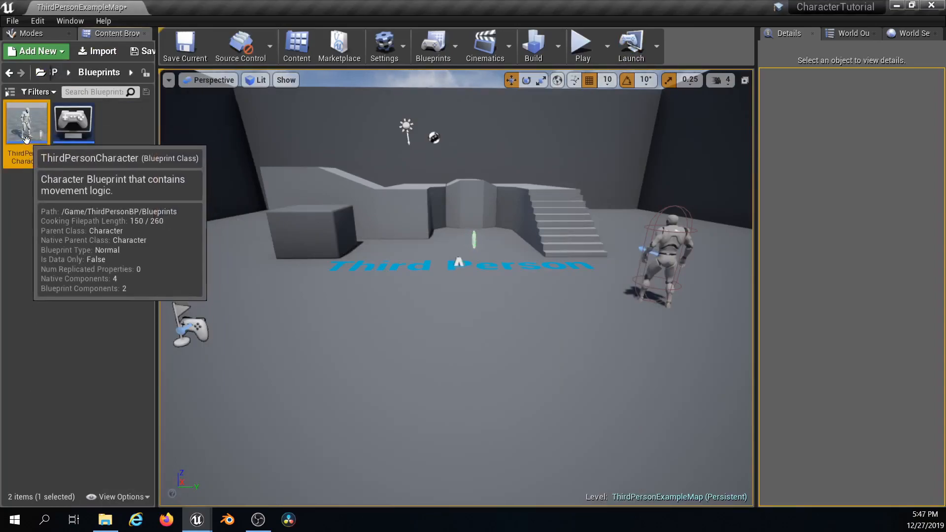
left_click(40, 73)
left_click(74, 114)
key("ctrl+v")
Rename the copied character blueprint in the Brian folder as BrianThirdPerson
left_click(32, 296)
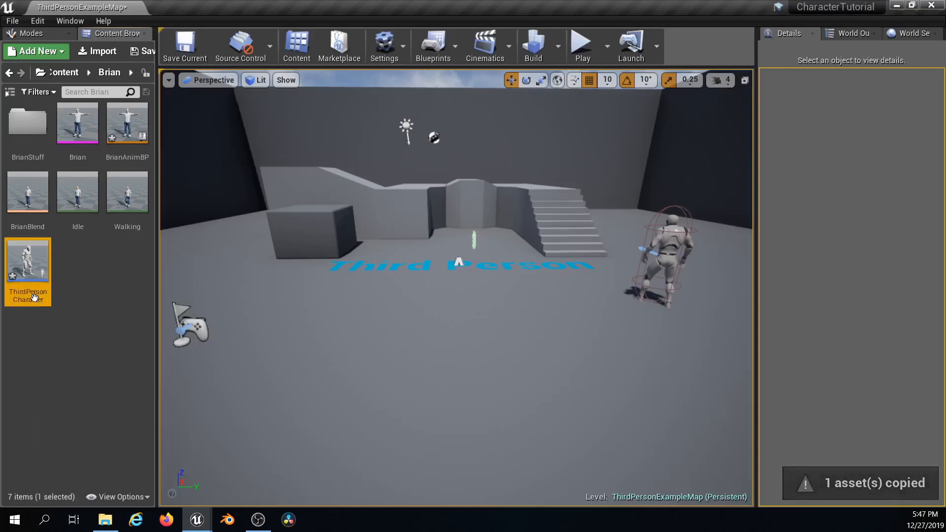
key("F2")
type("Brian")
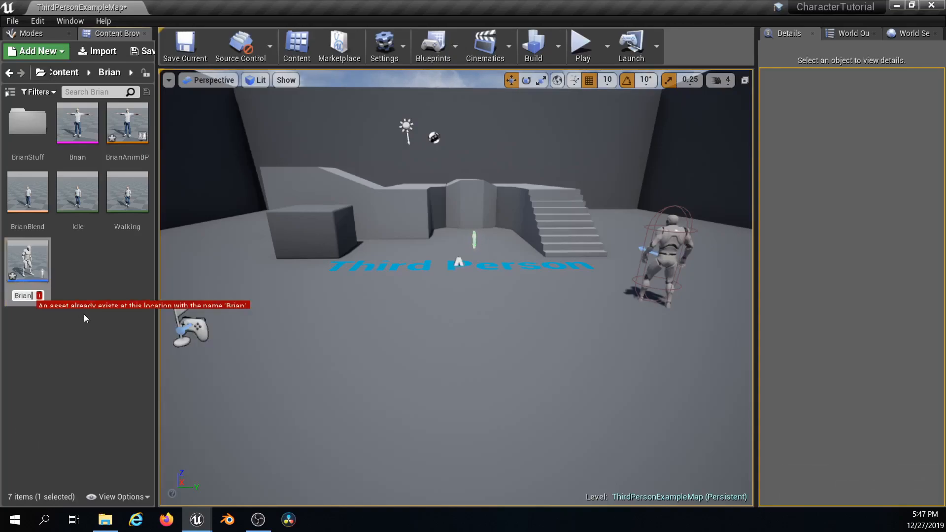
type("ThirdPerson")
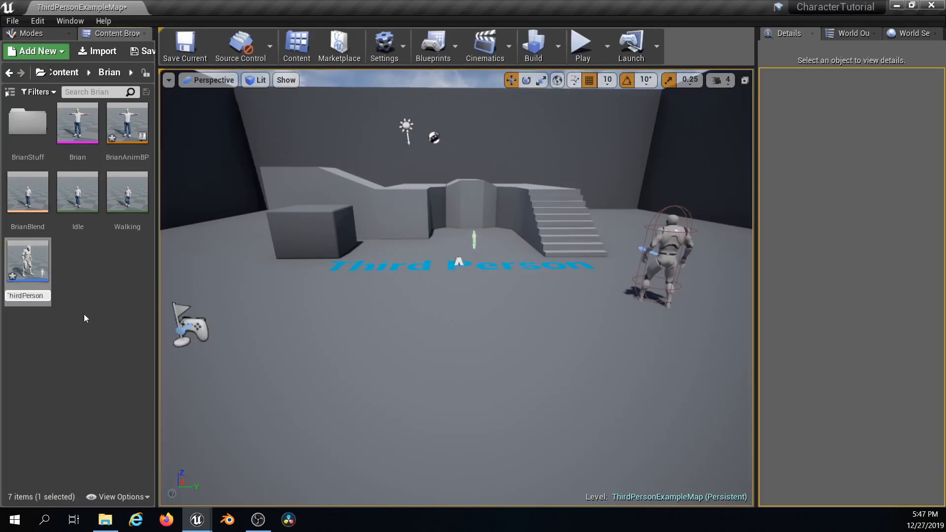
key("Return")
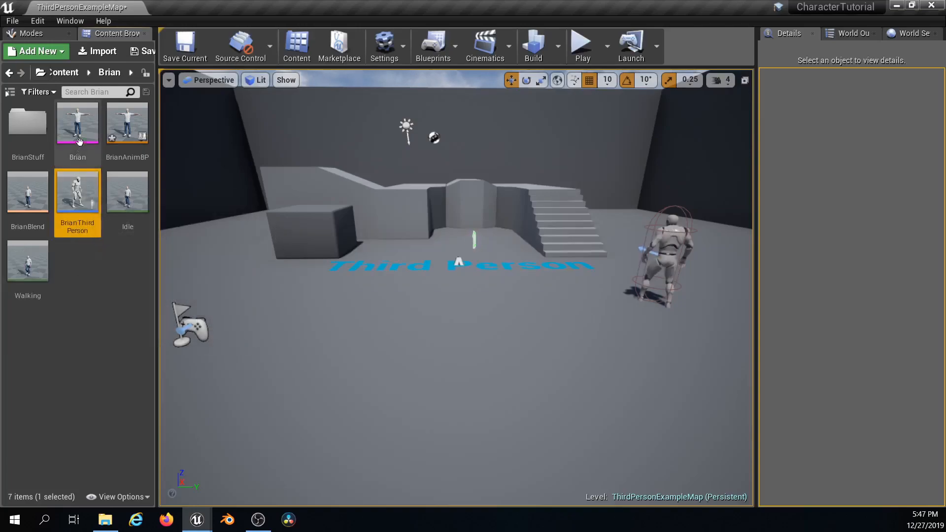
Open ThirdPerson_AnimBP from Mannequin/Animations and compare its Anim Graph with that of BrianAnimBP
left_click(41, 73)
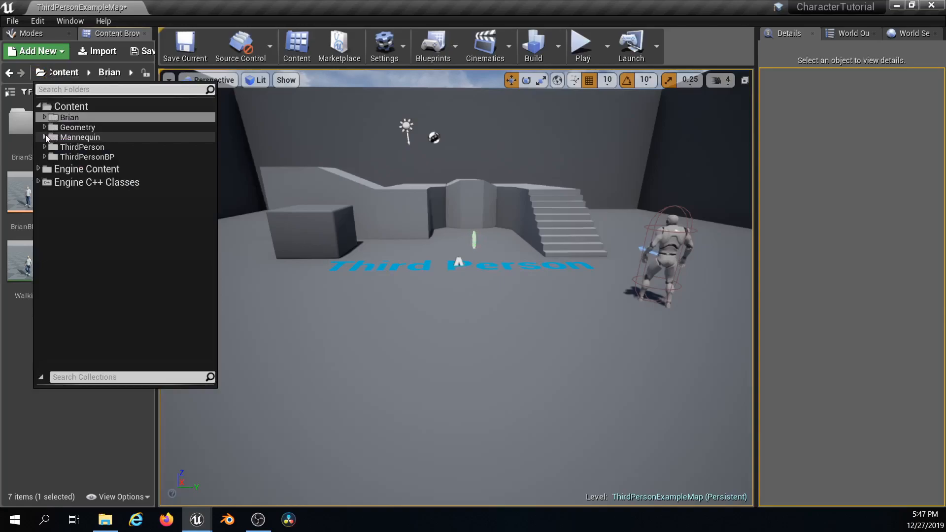
left_click(44, 137)
left_click(69, 147)
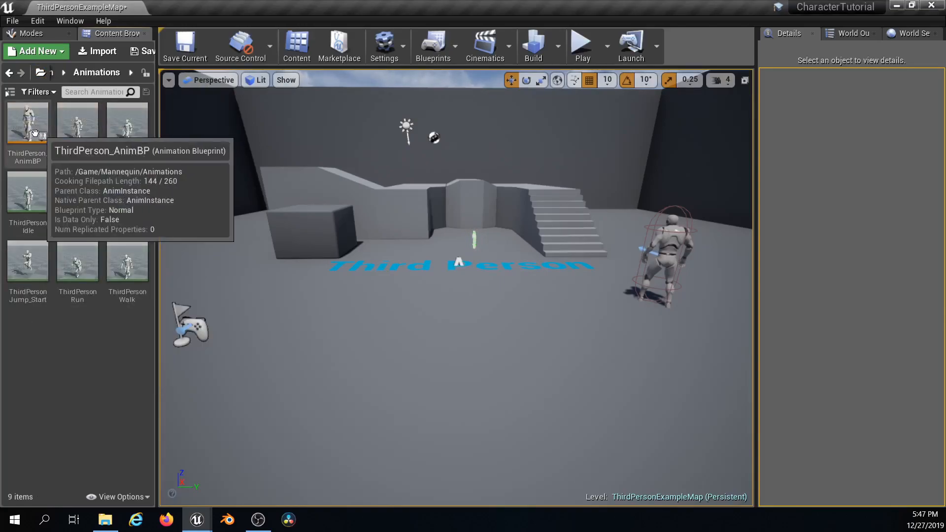
double_click(36, 133)
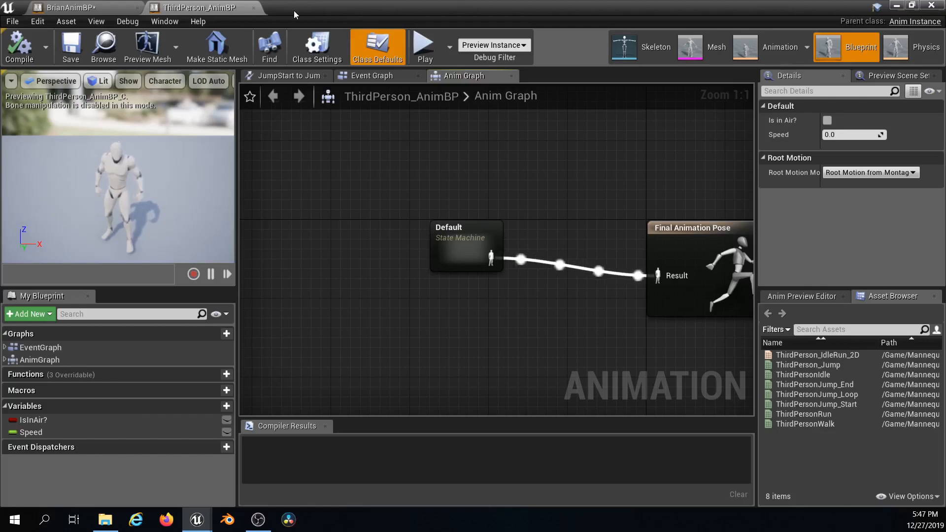
left_click(117, 10)
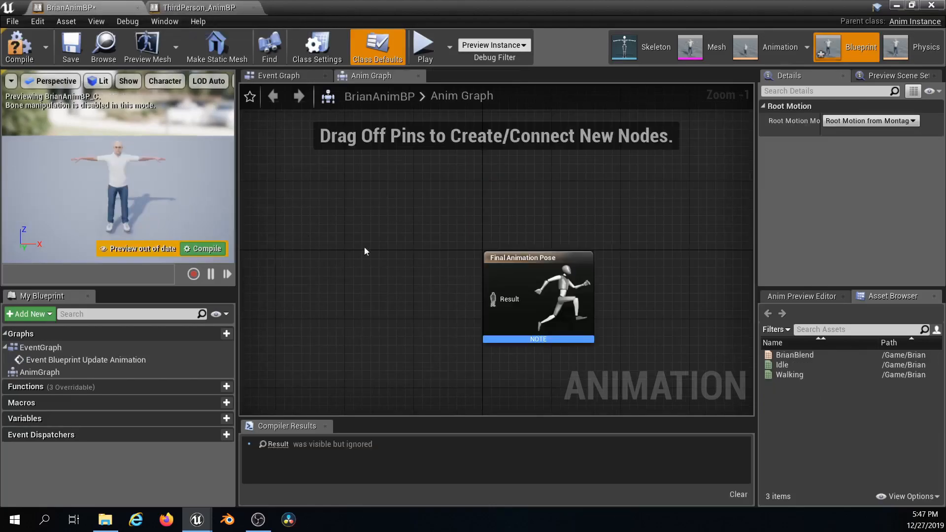
left_click(180, 7)
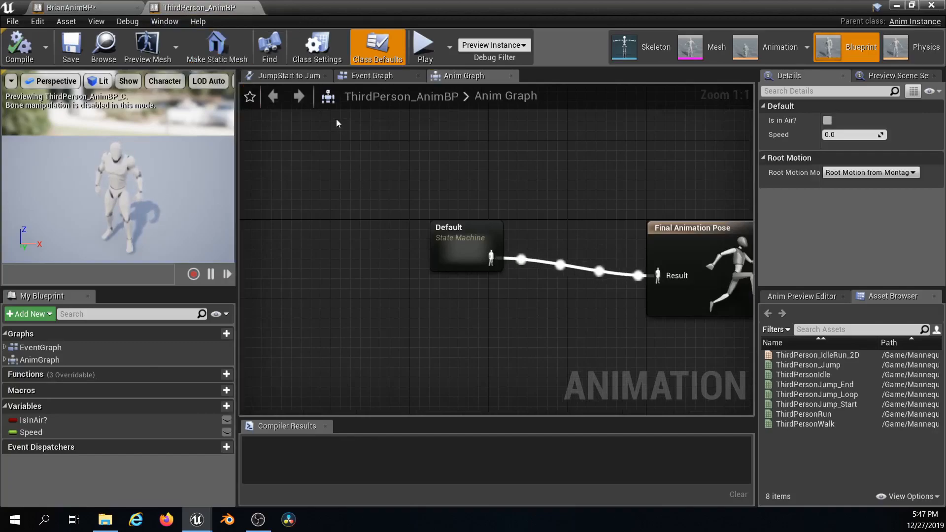
Copy the PawnOwner, IsInAir and Speed node groups from ThirdPerson_AnimBP's Event Graph, leaving out the update event node
left_click(363, 78)
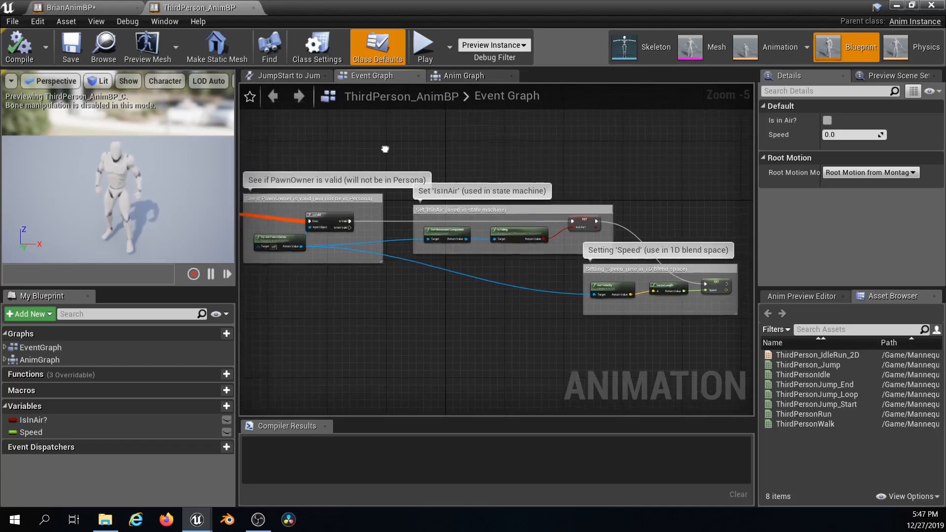
scroll(384, 148, "down", 2)
left_click_drag(610, 140, 300, 271)
scroll(289, 164, "up", 6)
right_click_drag(393, 209, 411, 198)
scroll(564, 201, "down", 5)
right_click_drag(636, 215, 421, 217)
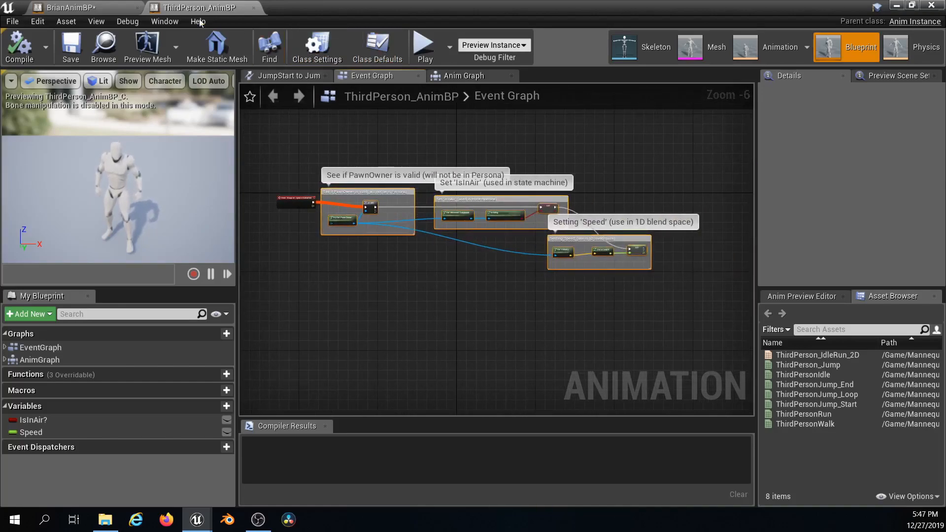
Paste the copied node groups into the Event Graph of BrianAnimBP
left_click(109, 7)
left_click(291, 75)
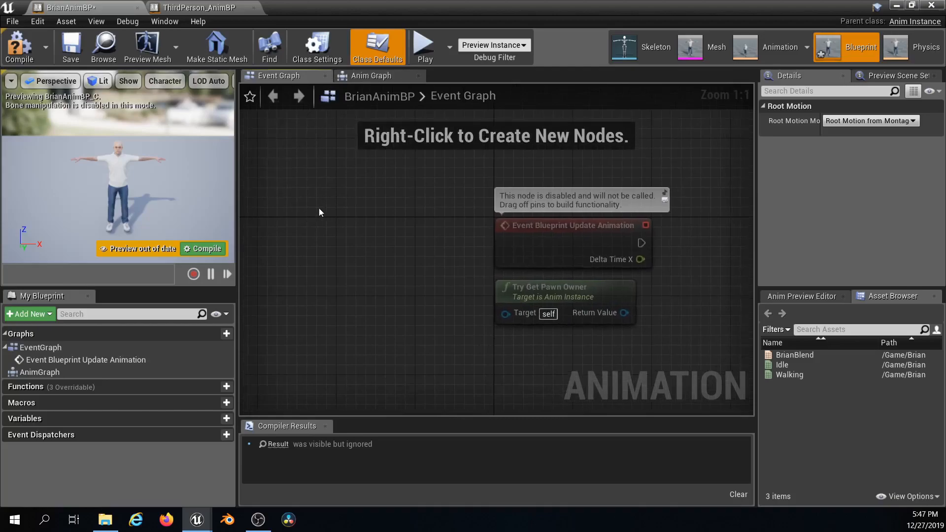
scroll(649, 246, "down", 4)
right_click_drag(680, 265, 517, 239)
key("ctrl+v")
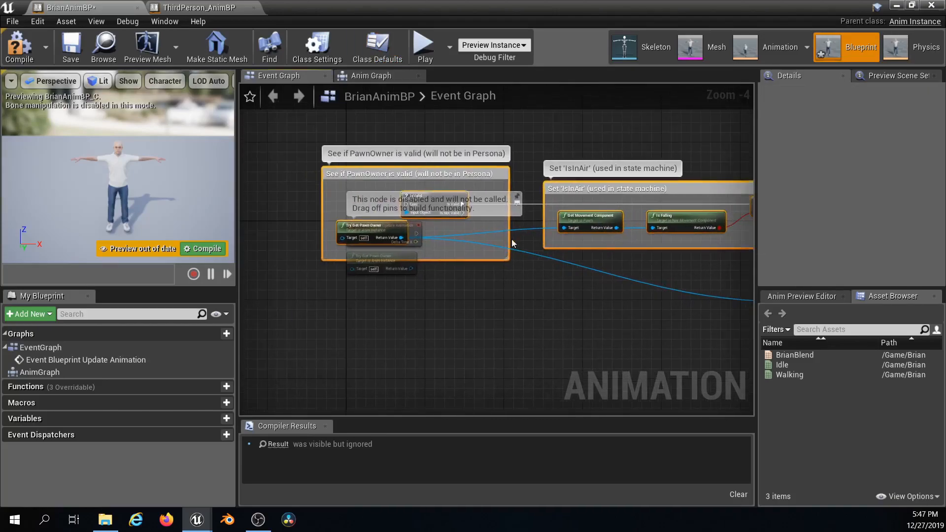
Move Event Blueprint Update Animation clear of the pasted nodes, connect it to IsValid's Exec input, and compile BrianAnimBP
left_click(415, 229)
left_click_drag(415, 229, 291, 184)
right_click_drag(295, 207, 362, 218)
scroll(361, 218, "up", 4)
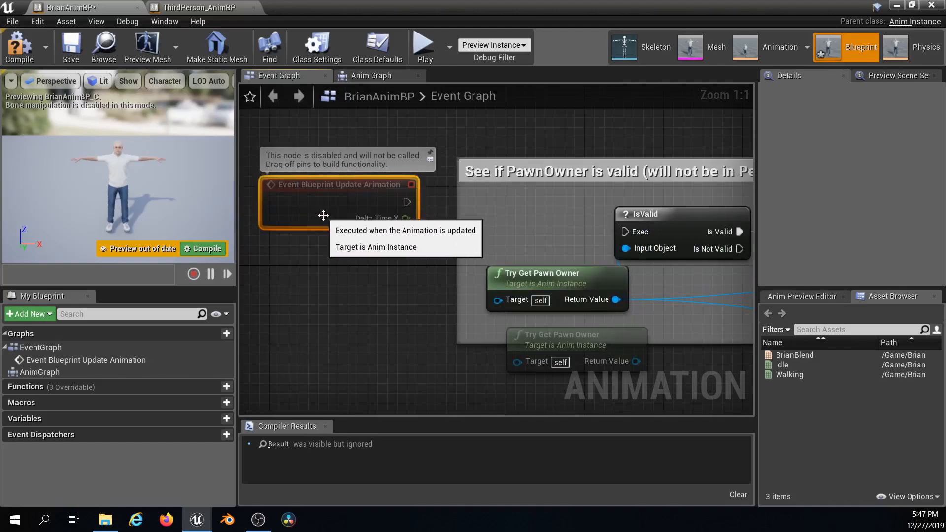
right_click_drag(395, 192, 298, 202)
left_click_drag(290, 199, 510, 228)
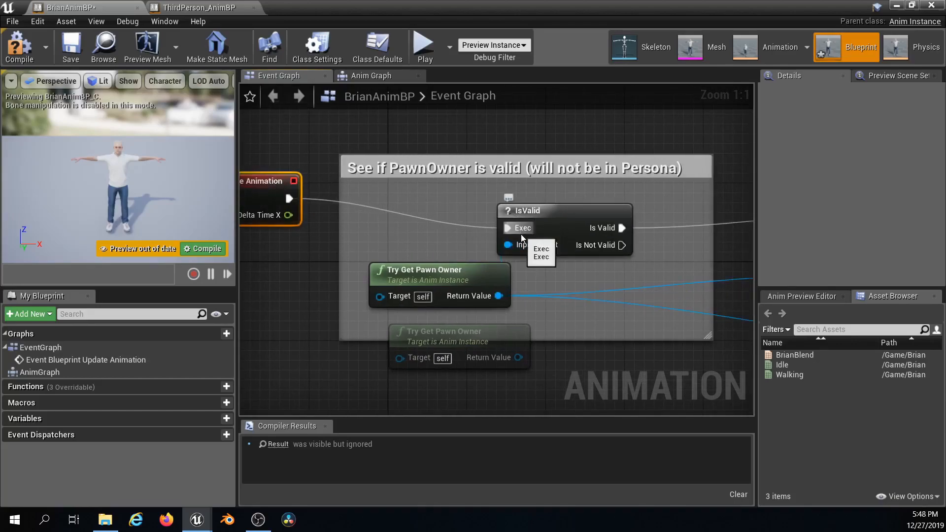
left_click(20, 49)
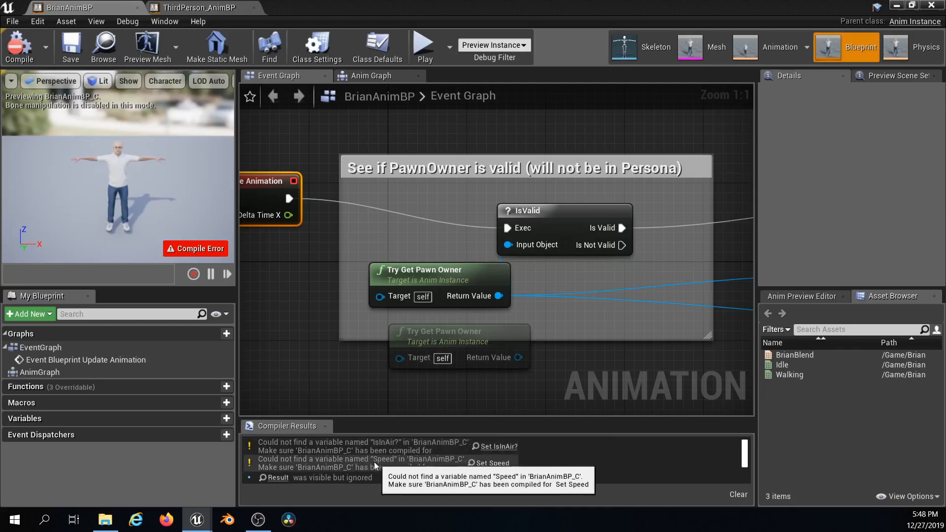
Add the variables IsInAir? (Boolean) and Speed to BrianAnimBP
left_click(212, 419)
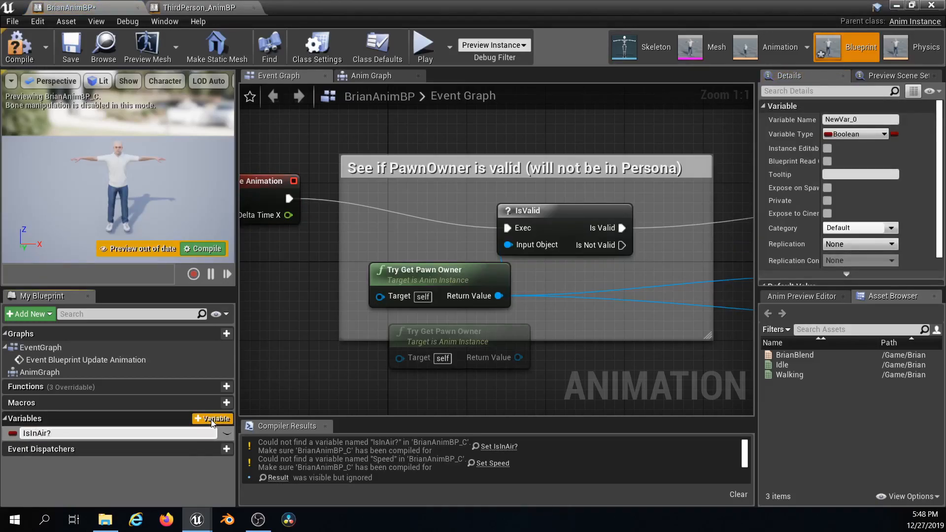
key("Return")
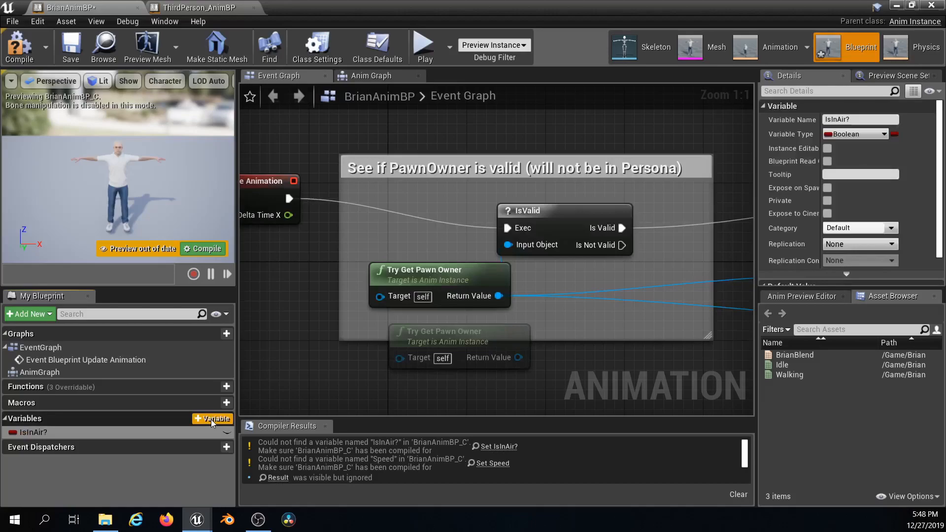
left_click(211, 419)
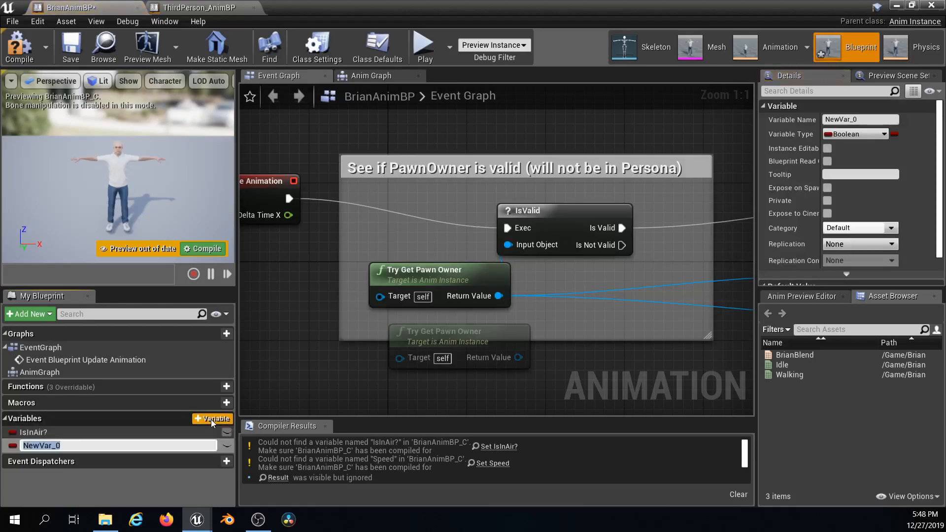
type("Speed")
key("Return")
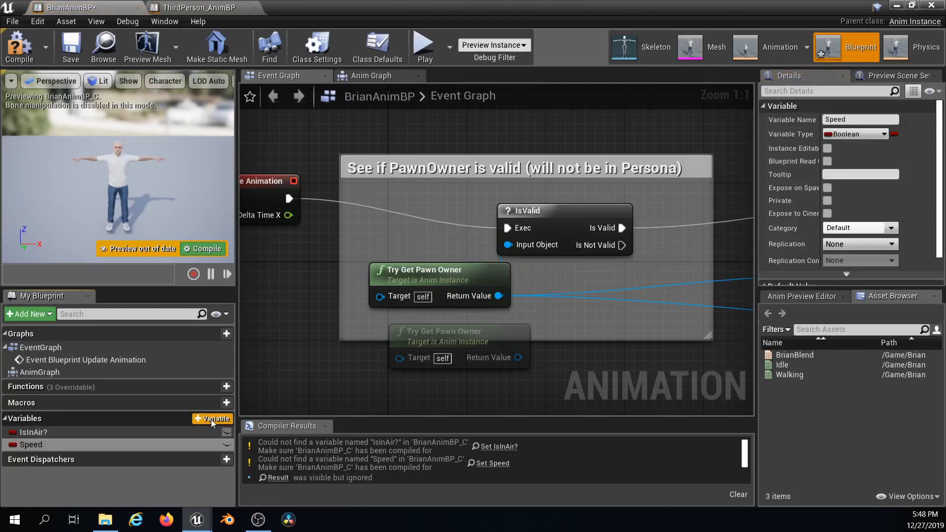
Change the Speed variable's type to Float and compile BrianAnimBP
left_click(855, 134)
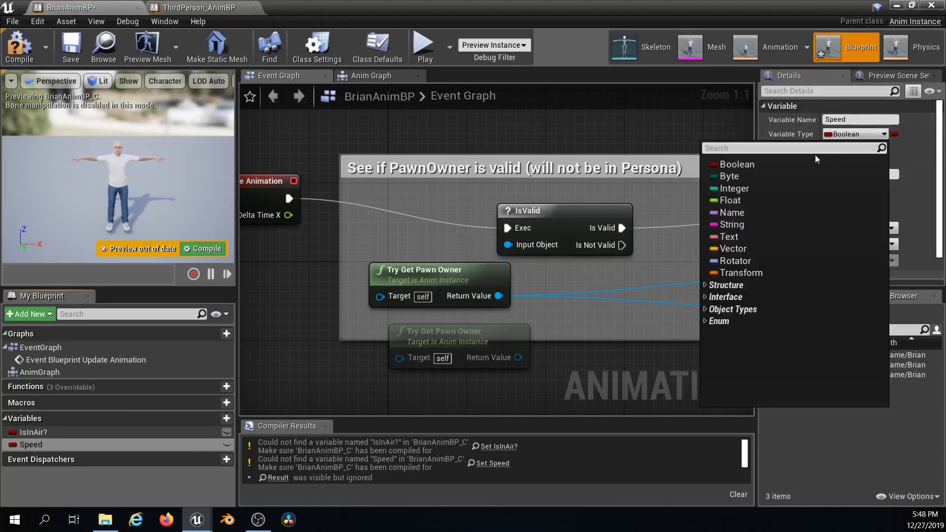
left_click(737, 198)
left_click(483, 288)
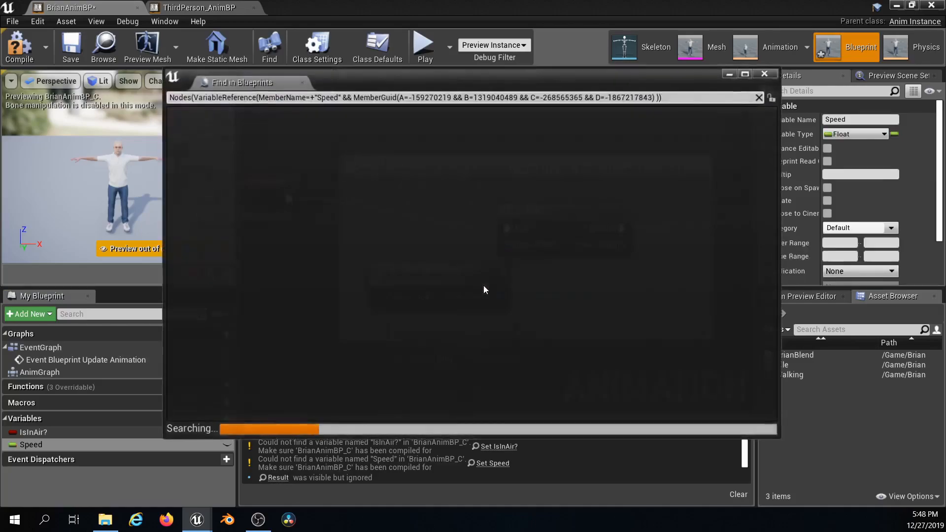
left_click(764, 75)
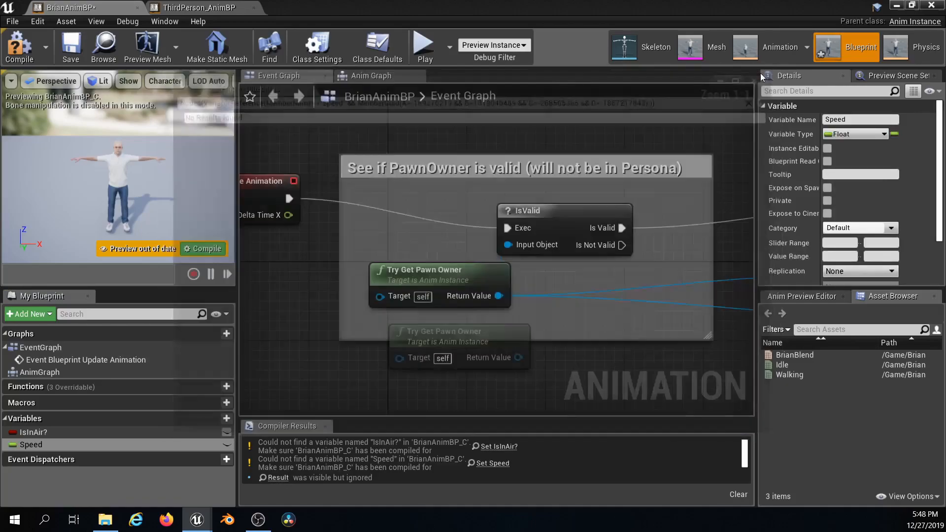
scroll(388, 236, "down", 2)
right_click_drag(600, 242, 514, 248)
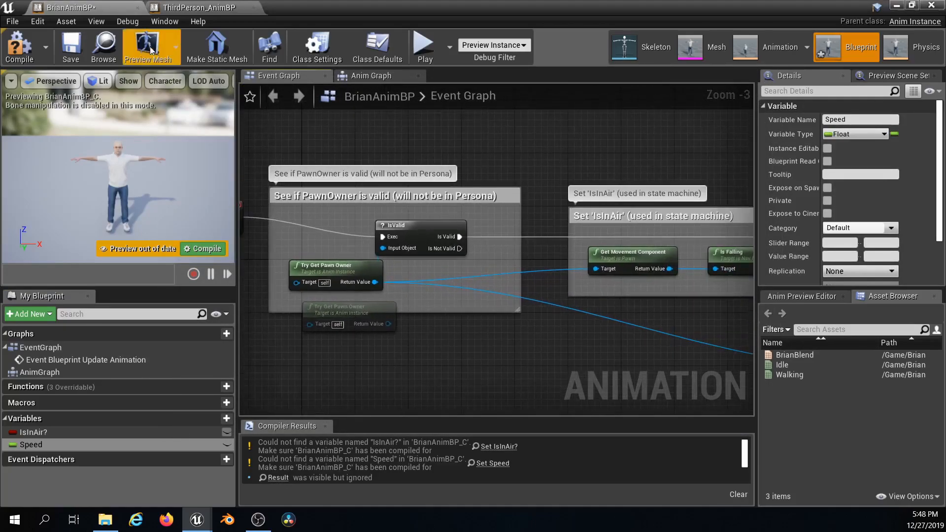
left_click(22, 58)
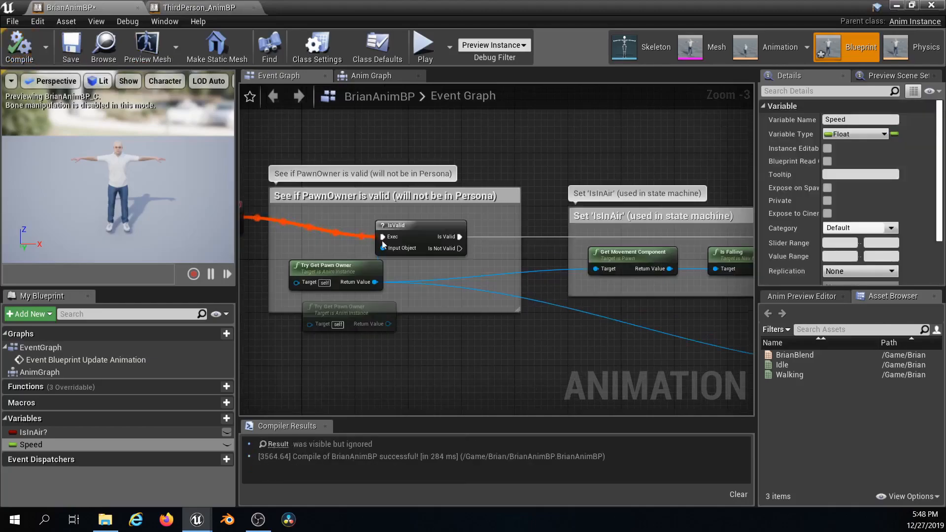
Copy the Default state machine node from ThirdPerson_AnimBP's Anim Graph
scroll(412, 254, "down", 2)
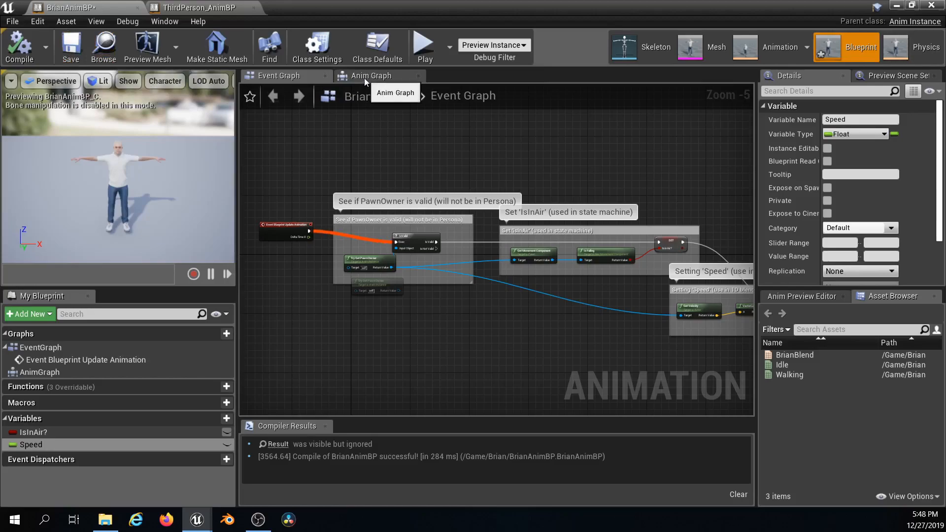
left_click(365, 79)
right_click_drag(413, 235, 480, 254)
left_click(212, 9)
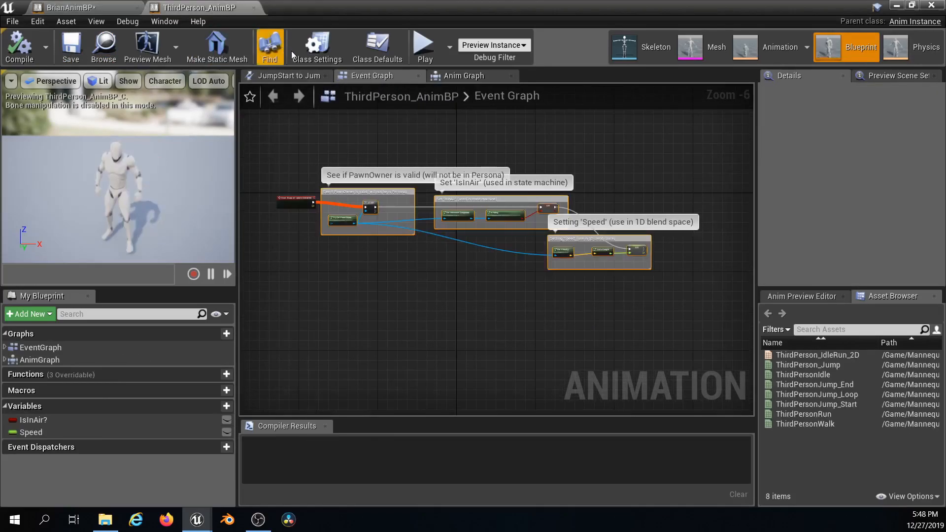
left_click(456, 76)
left_click(482, 232)
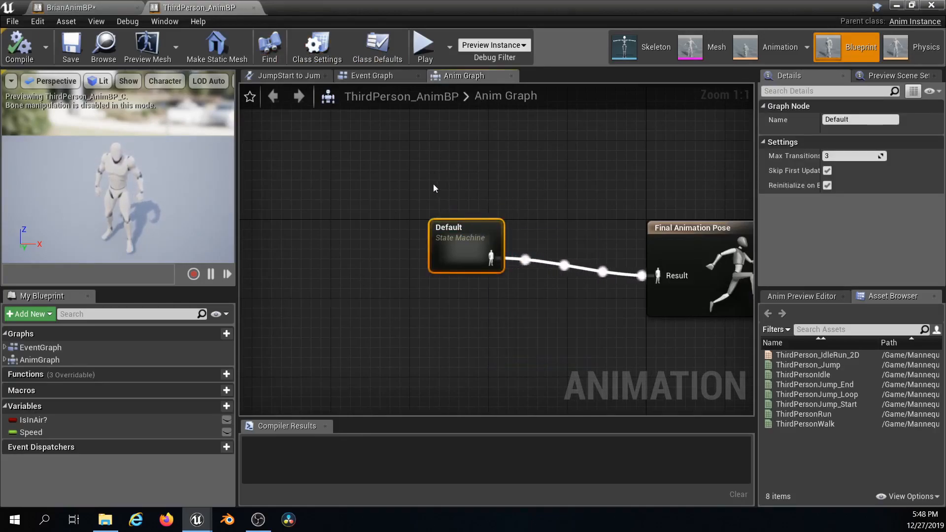
Paste the Default state machine into BrianAnimBP's Anim Graph and connect its output to Final Animation Pose's Result
left_click(99, 7)
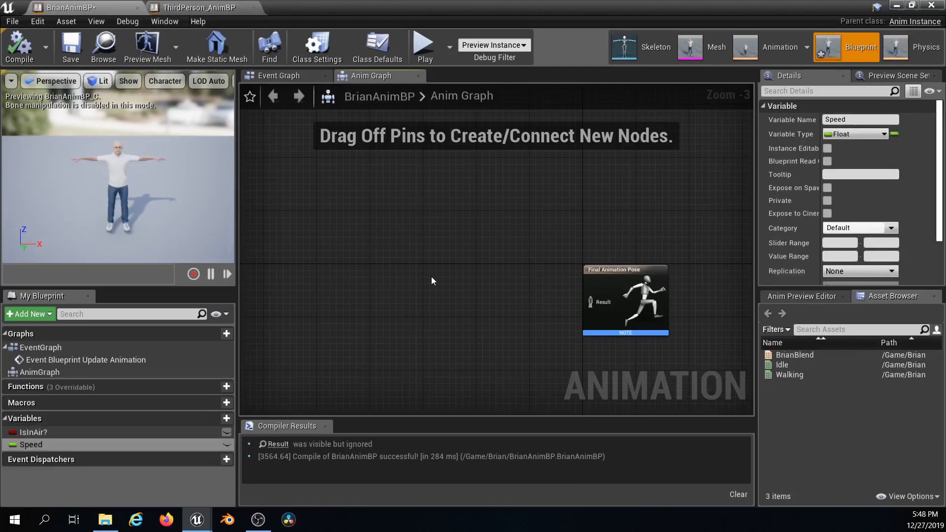
key("ctrl+v")
right_click_drag(492, 295, 424, 278)
scroll(421, 277, "up", 3)
left_click_drag(396, 292, 593, 293)
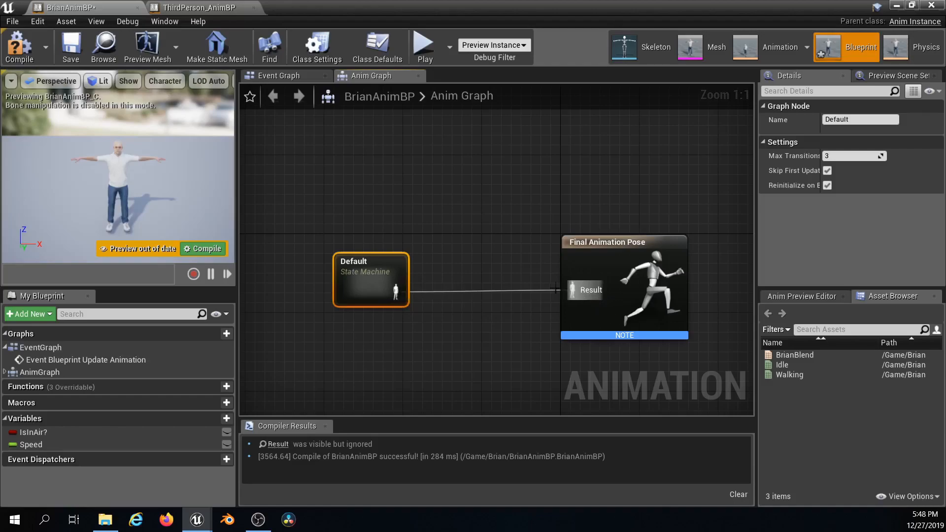
Delete the JumpStart, JumpLoop and JumpEnd states from BrianAnimBP's Default state machine
double_click(381, 267)
scroll(611, 224, "down", 3)
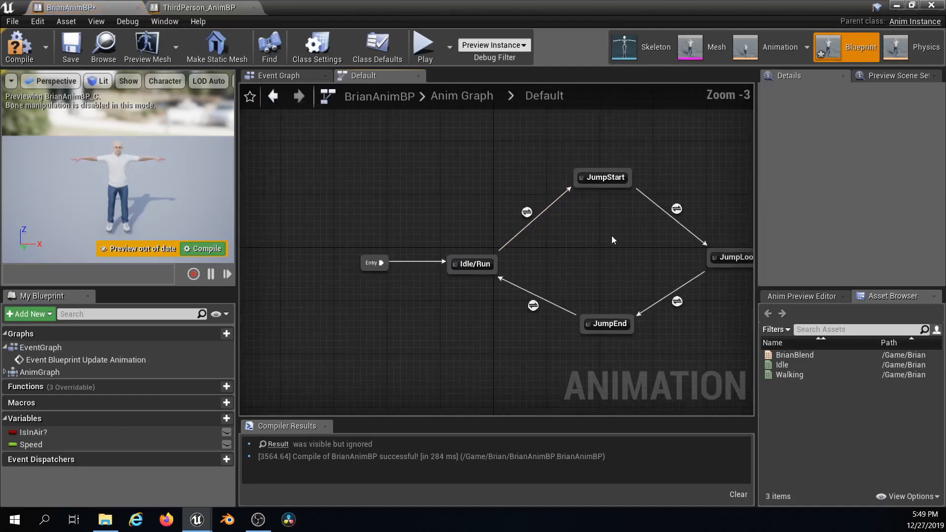
right_click_drag(611, 236, 573, 240)
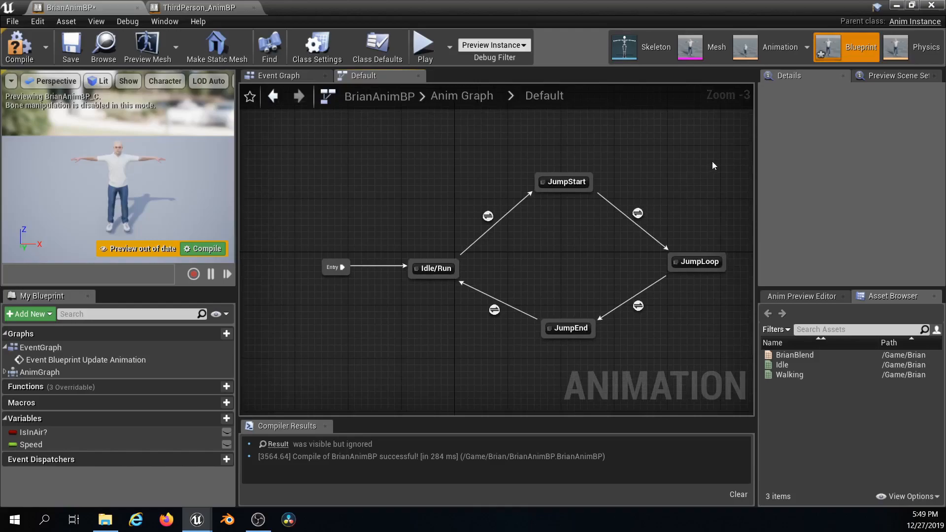
left_click_drag(708, 158, 567, 339)
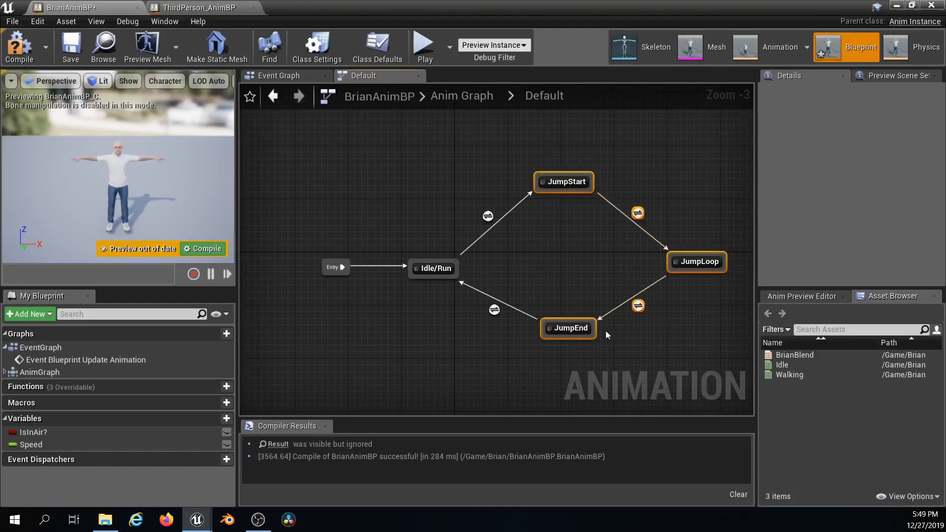
key("Delete")
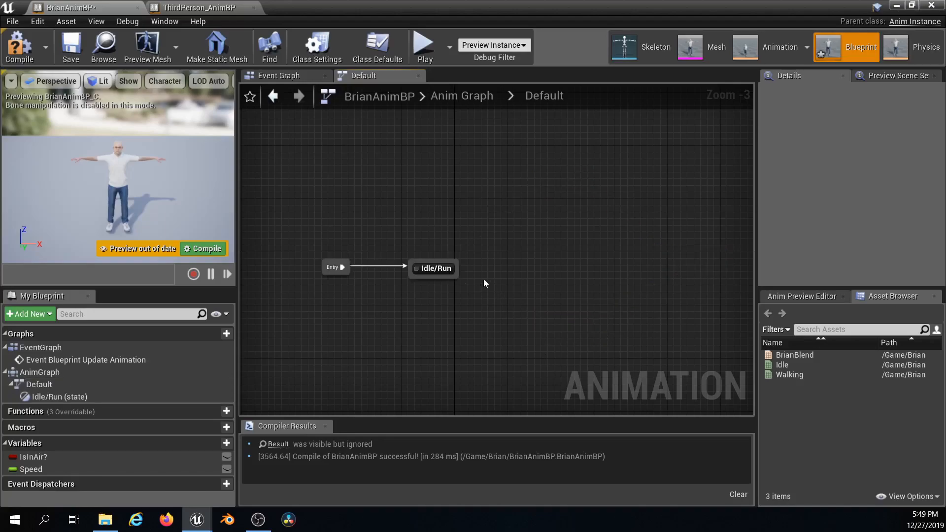
Rename the Idle/Run state as Idle/Walk
scroll(442, 279, "up", 3)
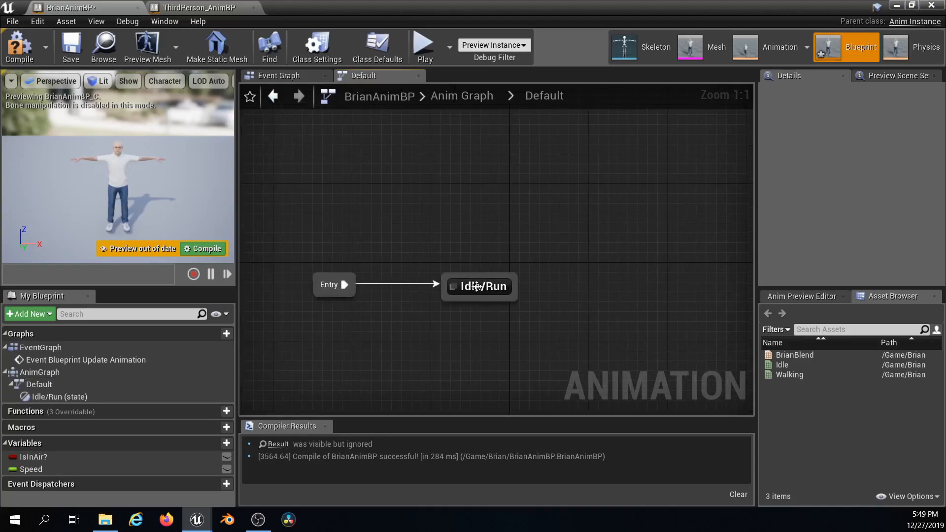
left_click(491, 288)
left_click(854, 121)
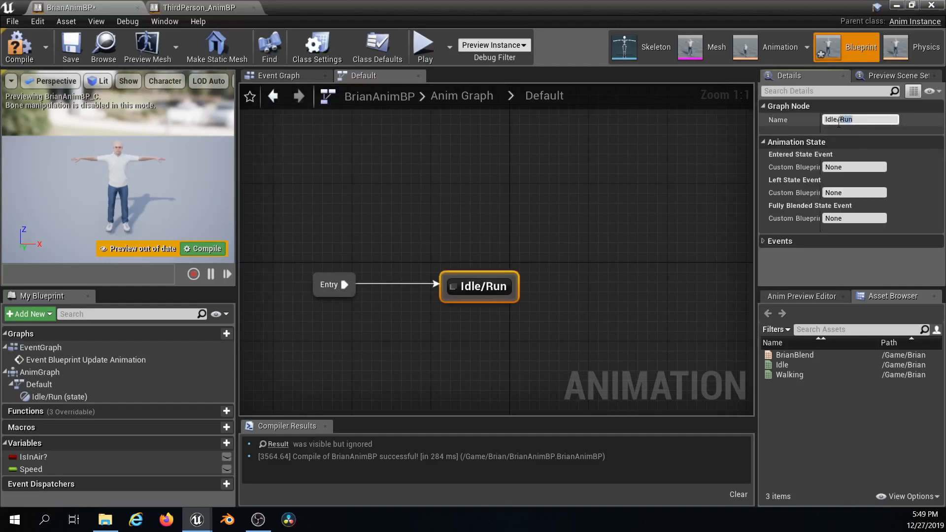
type("Walk")
key("Return")
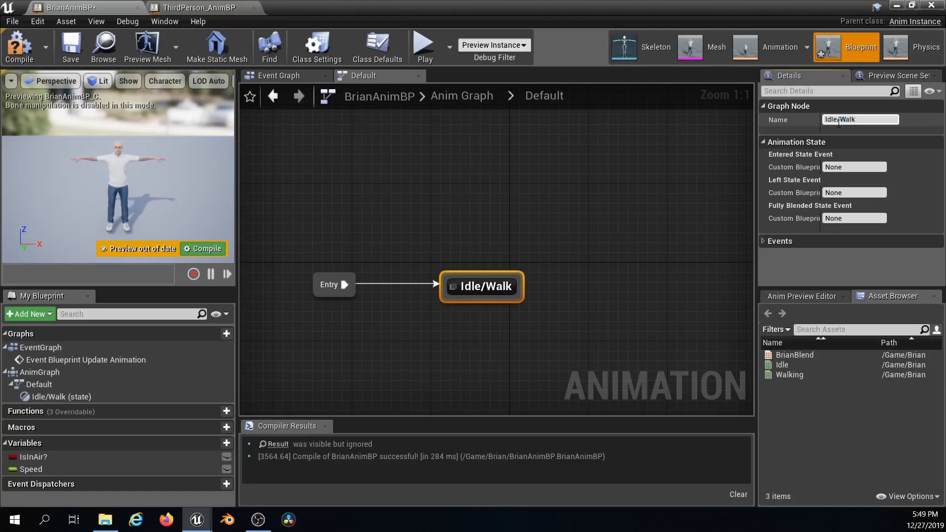
Inside the Idle/Walk state, replace the ThirdPerson_IdleRun_2D player with the BrianBlend blend space
double_click(502, 288)
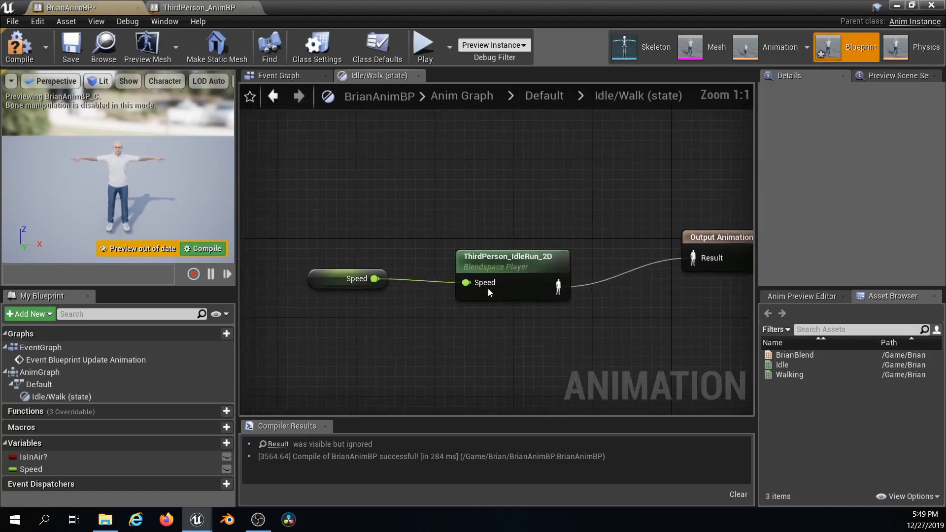
left_click(488, 288)
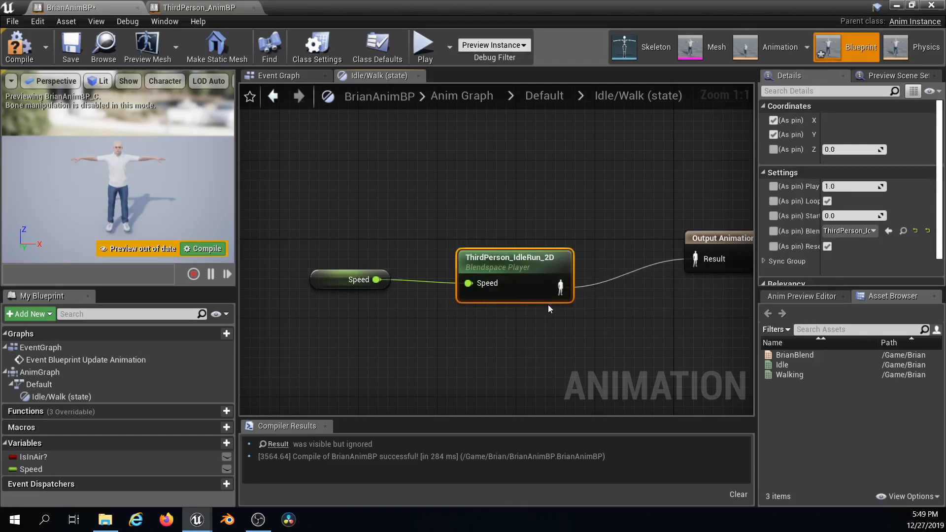
key("Delete")
left_click_drag(790, 355, 479, 251)
Connect Speed to BrianBlend's input and BrianBlend's pose to the output animation's Result, and compile BrianAnimBP
left_click_drag(379, 279, 489, 285)
left_click_drag(563, 286, 697, 261)
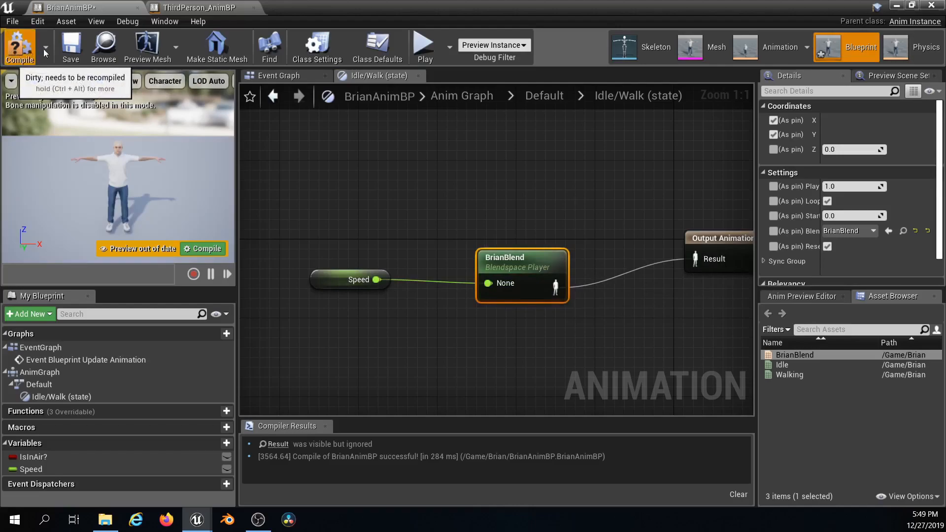
left_click(28, 51)
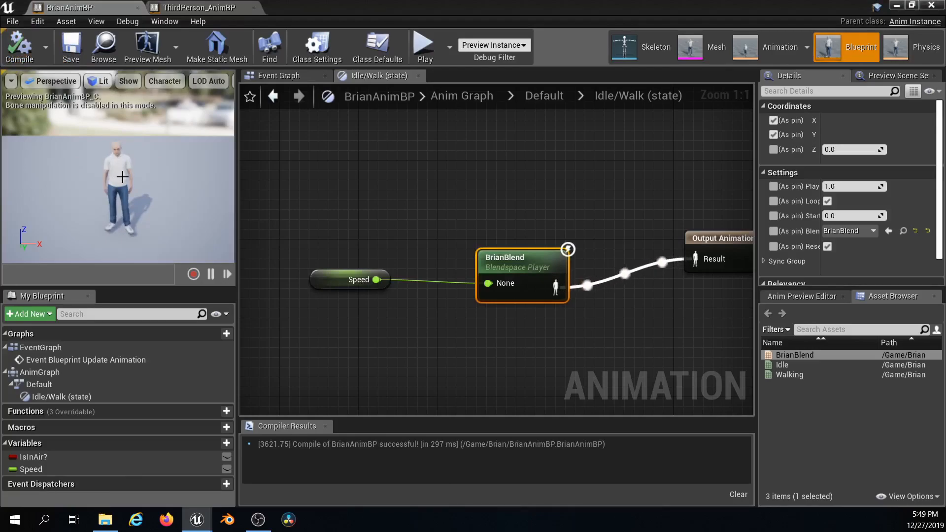
Close the animation blueprint window and open the BrianThirdPerson blueprint from the Content/Brian folder, maximized
double_click(673, 11)
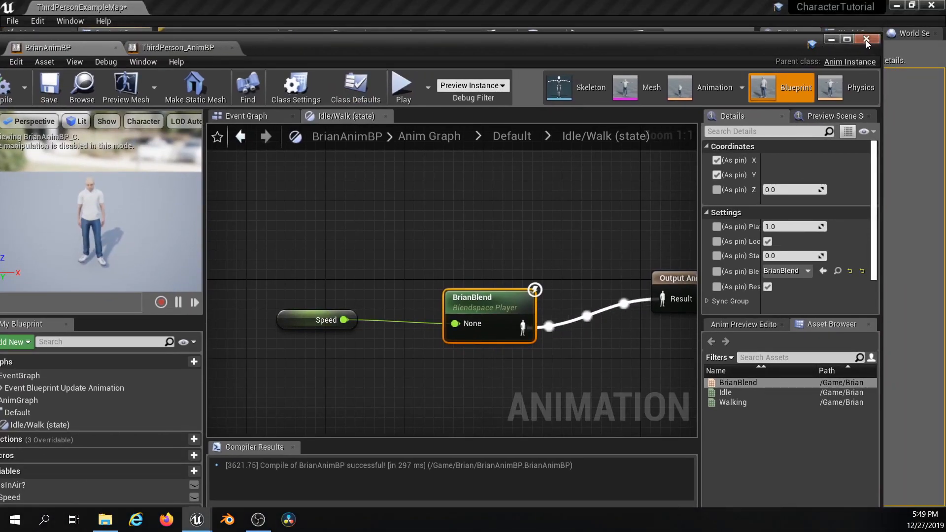
left_click(865, 39)
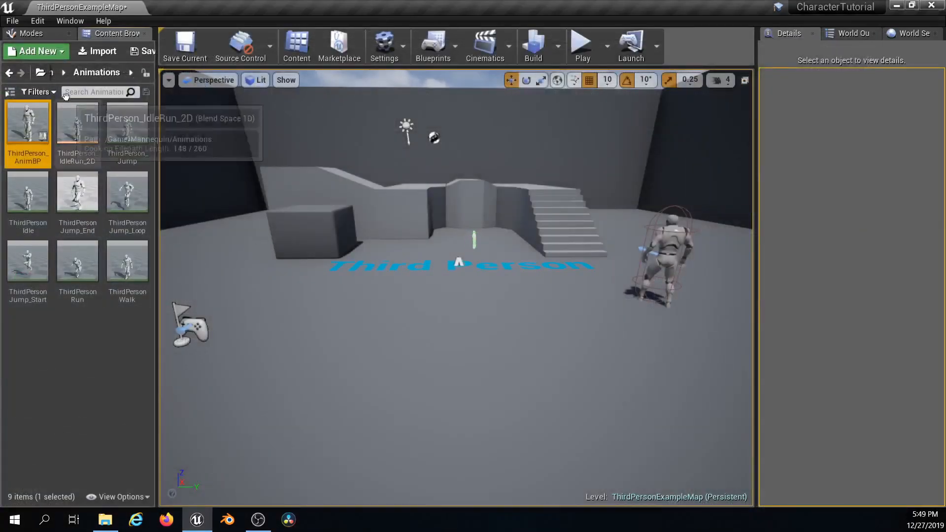
left_click(41, 72)
left_click(61, 119)
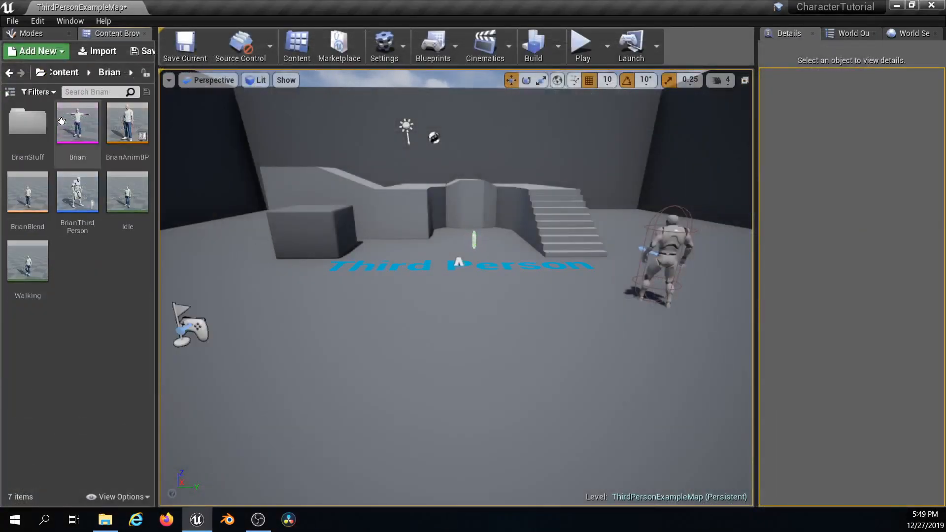
double_click(86, 205)
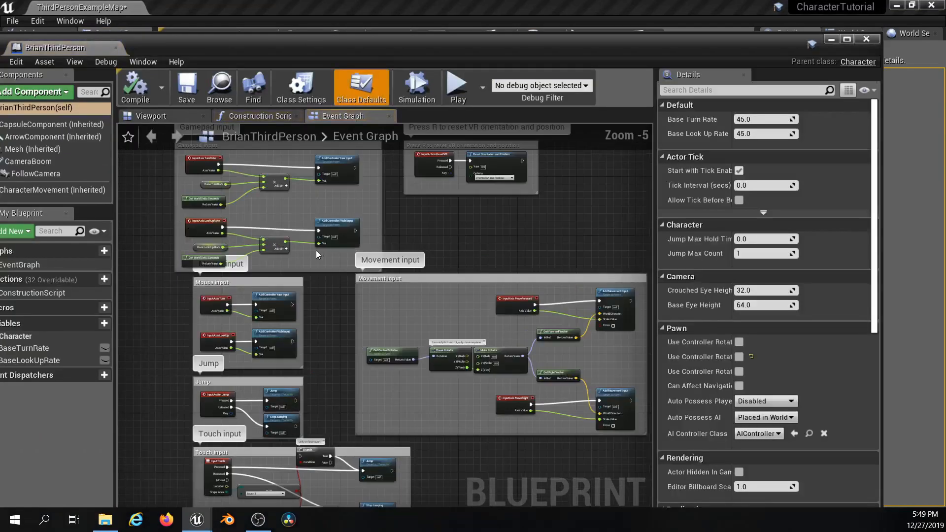
double_click(319, 39)
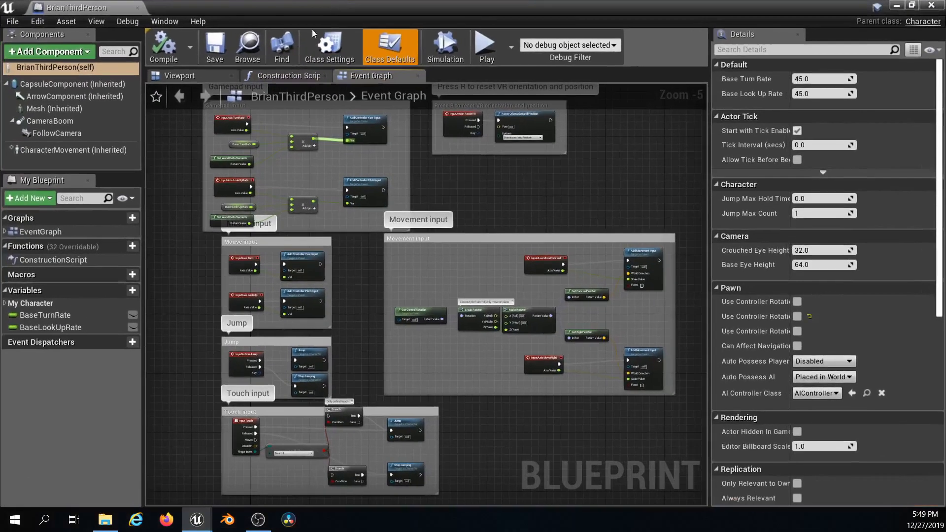
Set the Mesh component's skeletal mesh to Brian and check the character from the front in the viewport
left_click(78, 110)
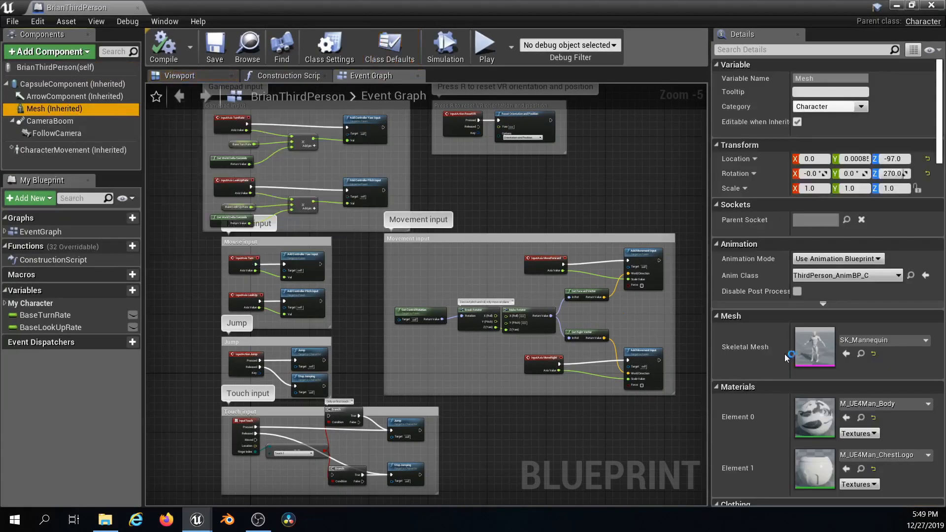
left_click(853, 340)
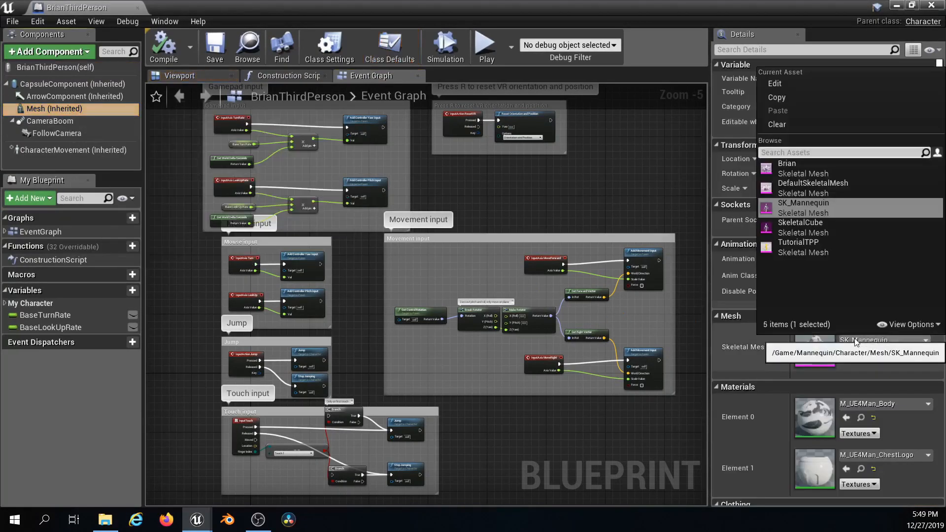
left_click(799, 172)
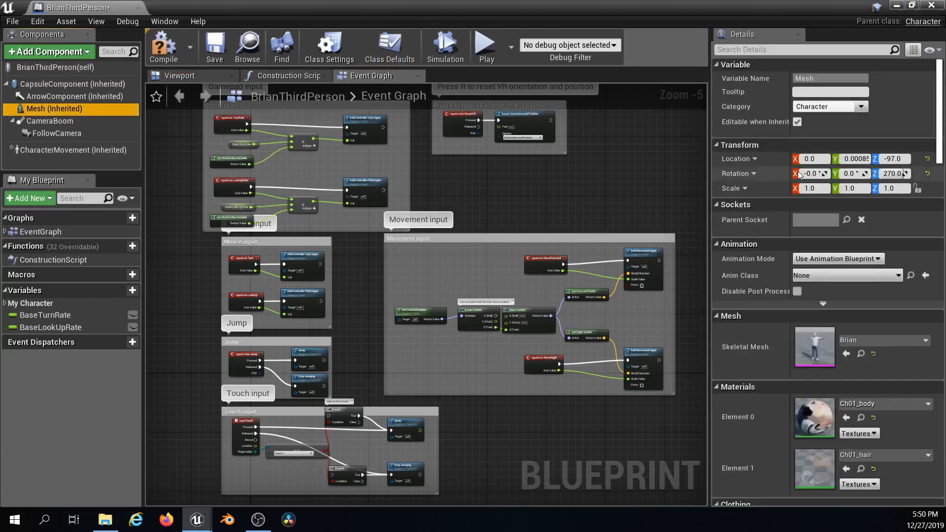
left_click(178, 75)
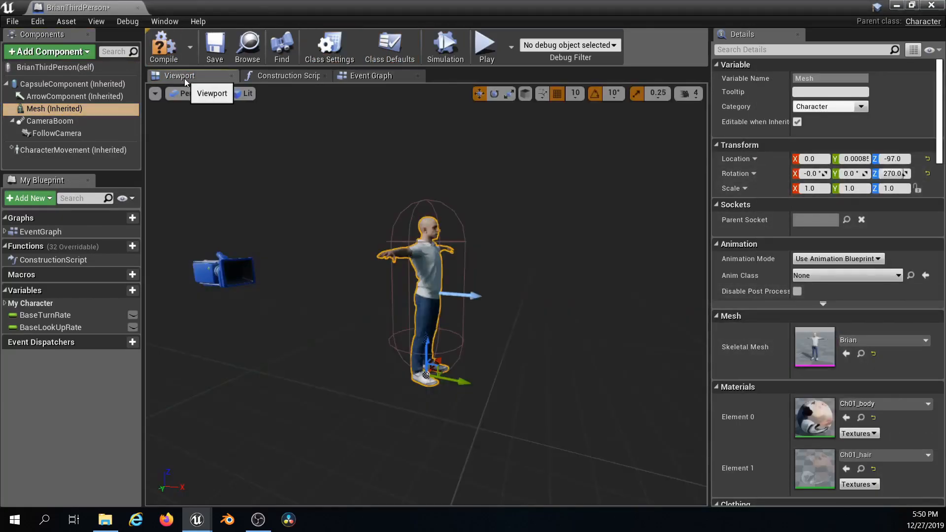
right_click_drag(527, 300, 412, 305)
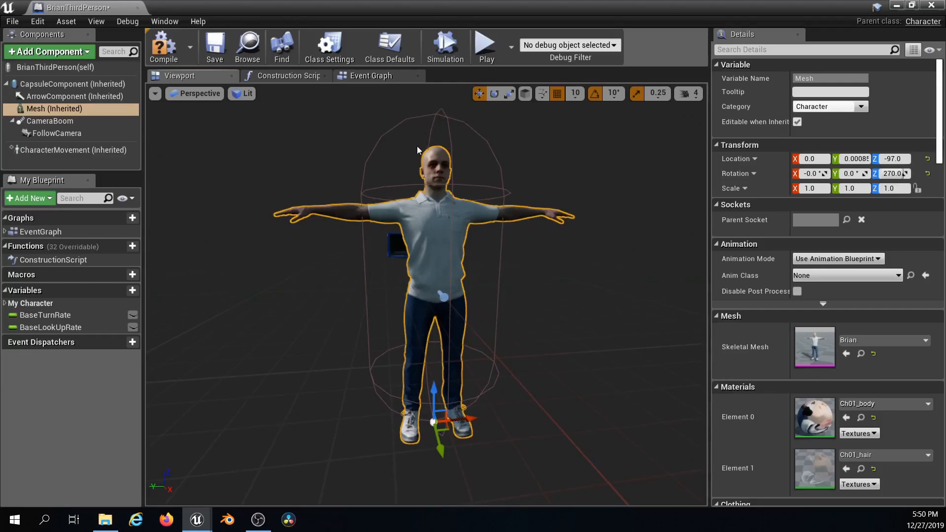
Compile the BrianThirdPerson blueprint and set the Mesh component's Anim Class to BrianAnimBP
left_click(173, 51)
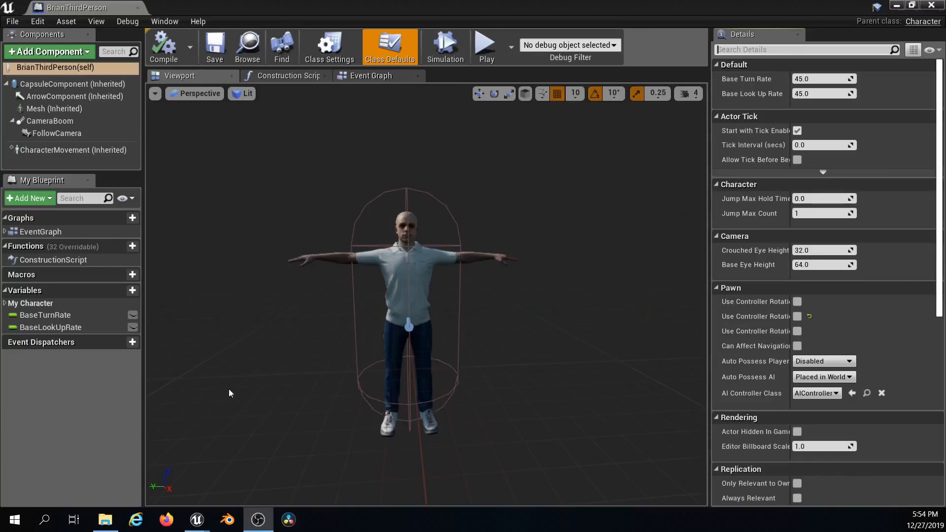
left_click(82, 109)
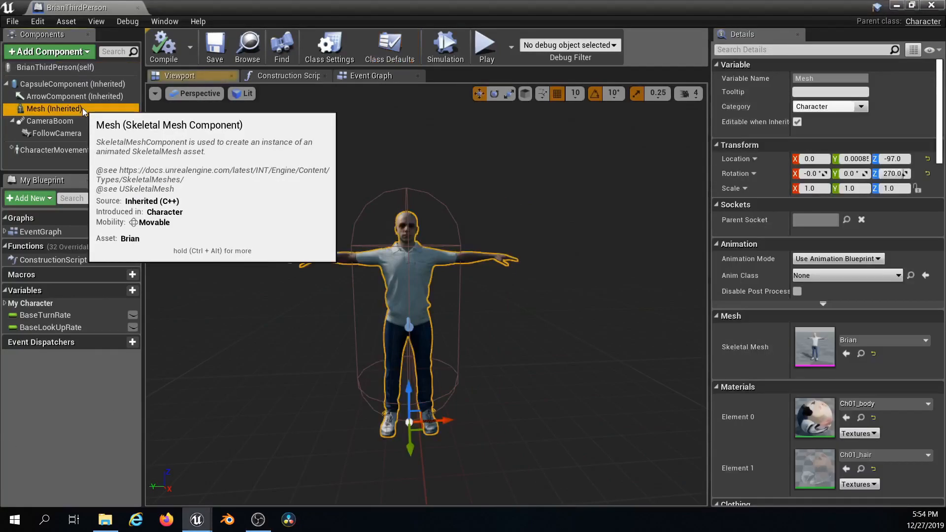
left_click(828, 276)
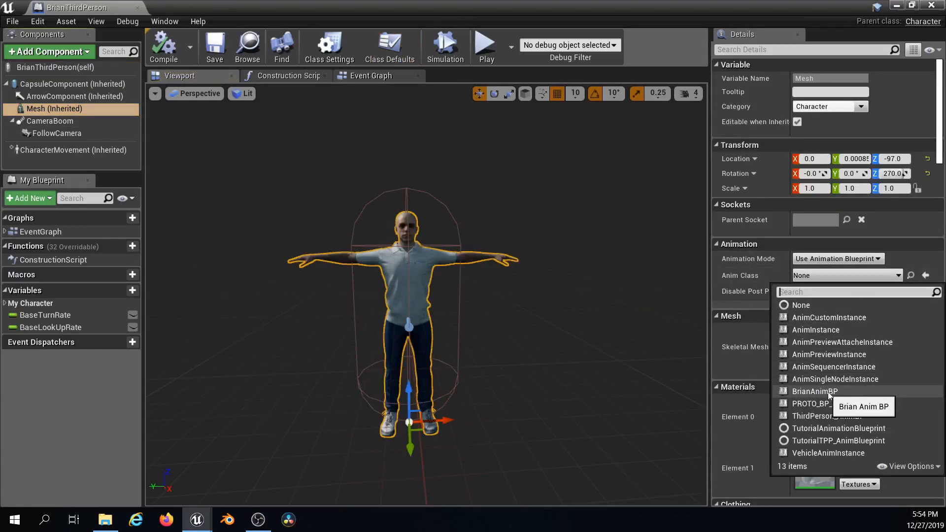
left_click(812, 391)
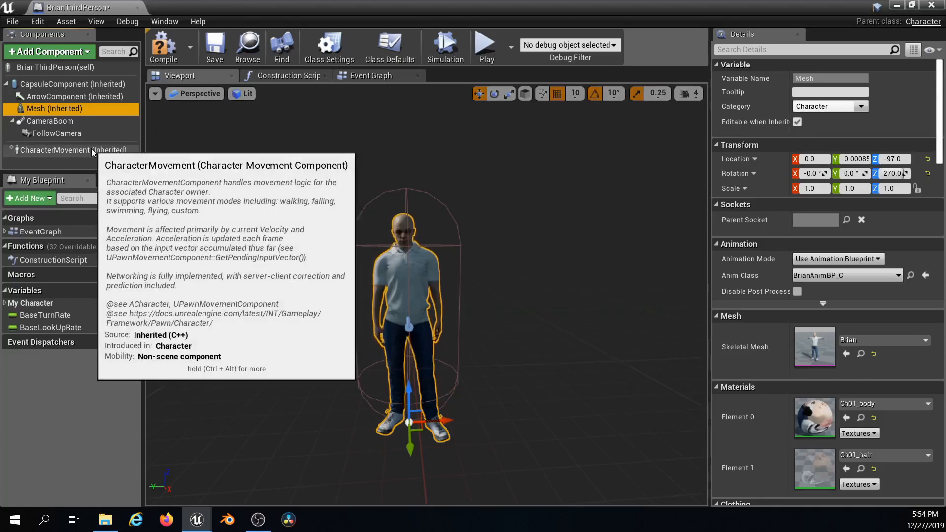
Set the CharacterMovement component's Max Walk Speed to 300, then compile, save and close the BrianThirdPerson blueprint
left_click(90, 149)
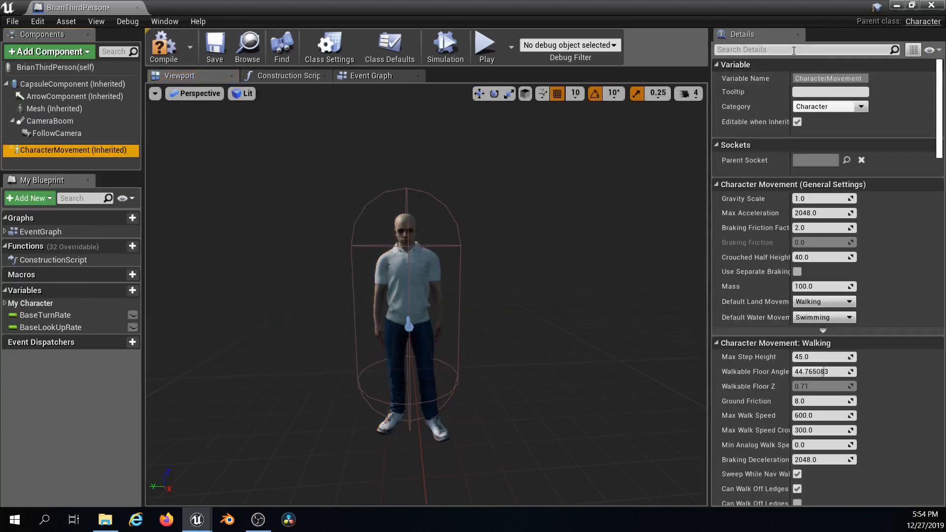
left_click(793, 50)
type("speed")
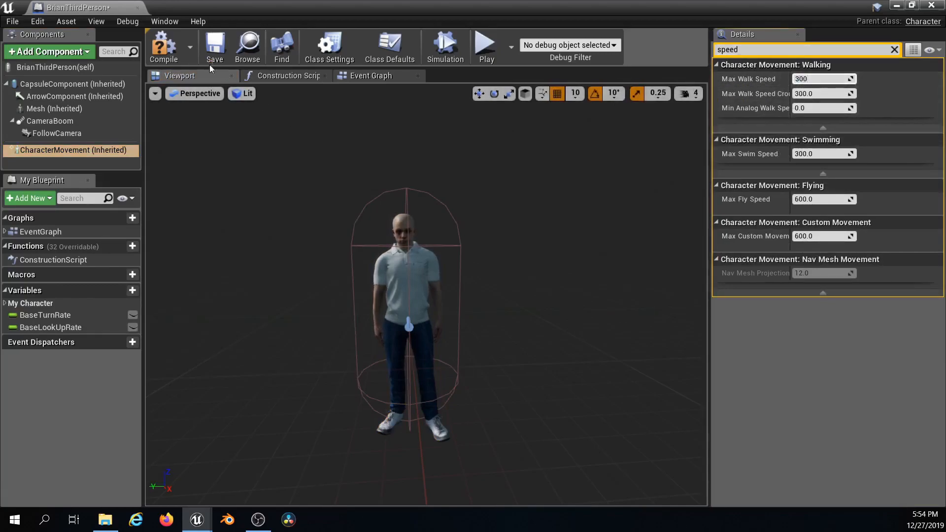
left_click(166, 53)
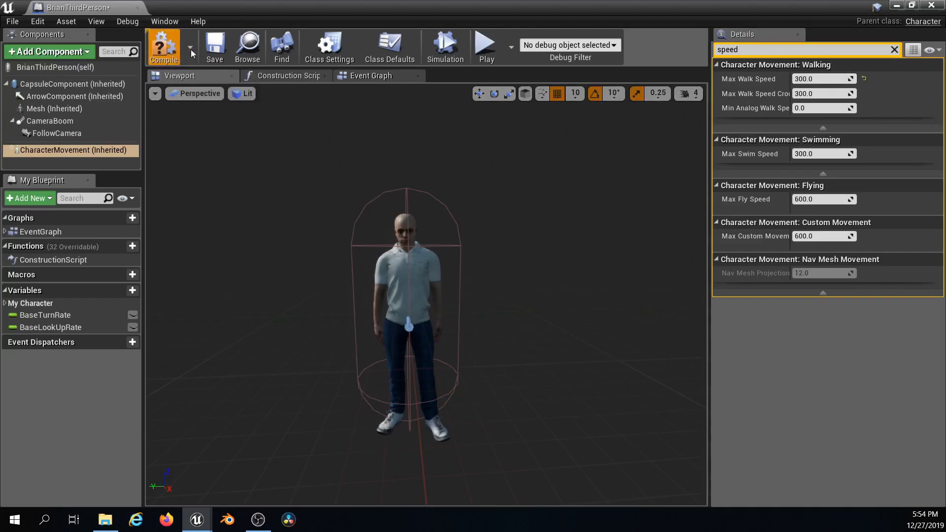
left_click(215, 47)
double_click(363, 11)
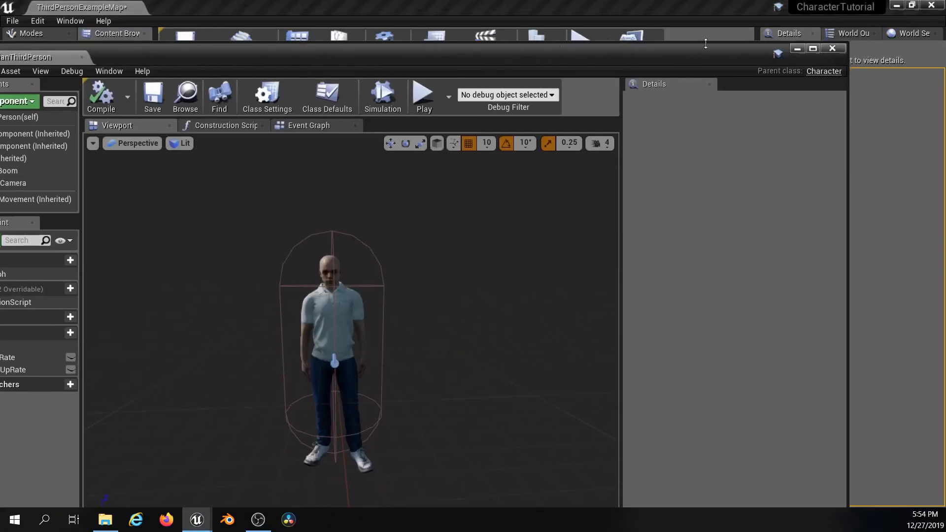
left_click(841, 49)
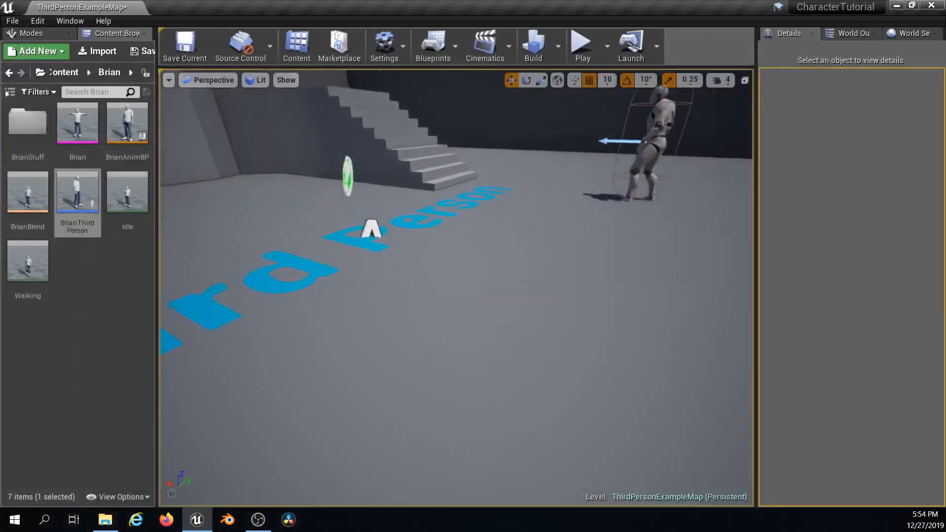
Place a BrianThirdPerson character on the open floor of the level, near the Third Person lettering
left_click_drag(76, 197, 397, 318)
left_click(469, 343)
key("f")
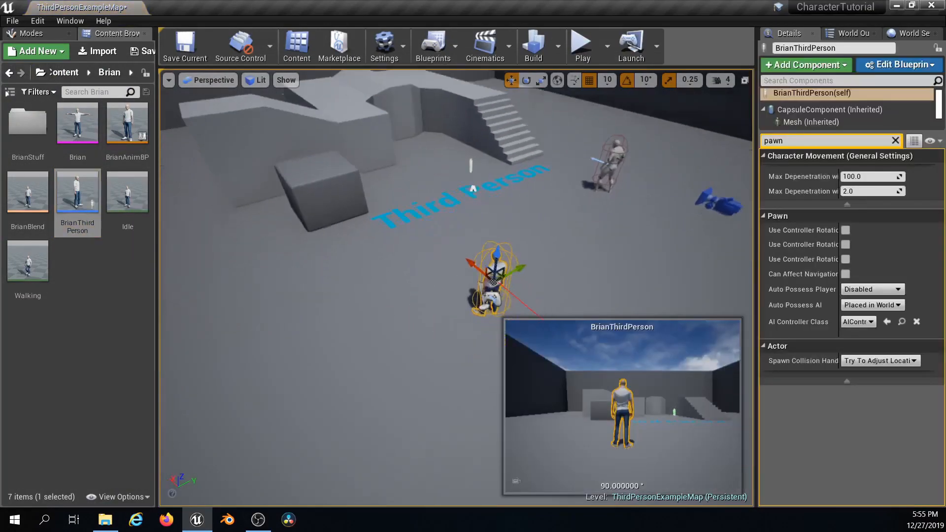
right_click_drag(444, 295, 522, 276)
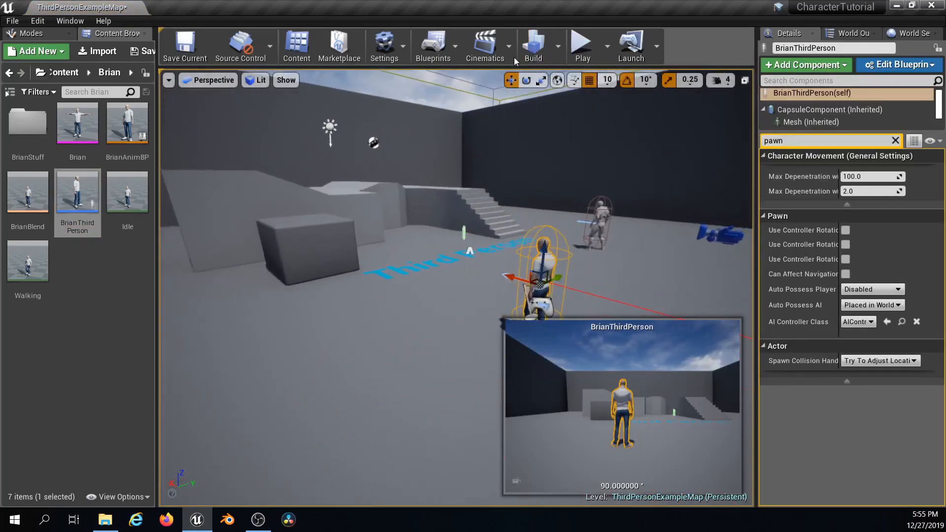
Play the level in the editor, run around briefly to check which character is controlled, and stop the session
left_click(578, 44)
left_click(560, 202)
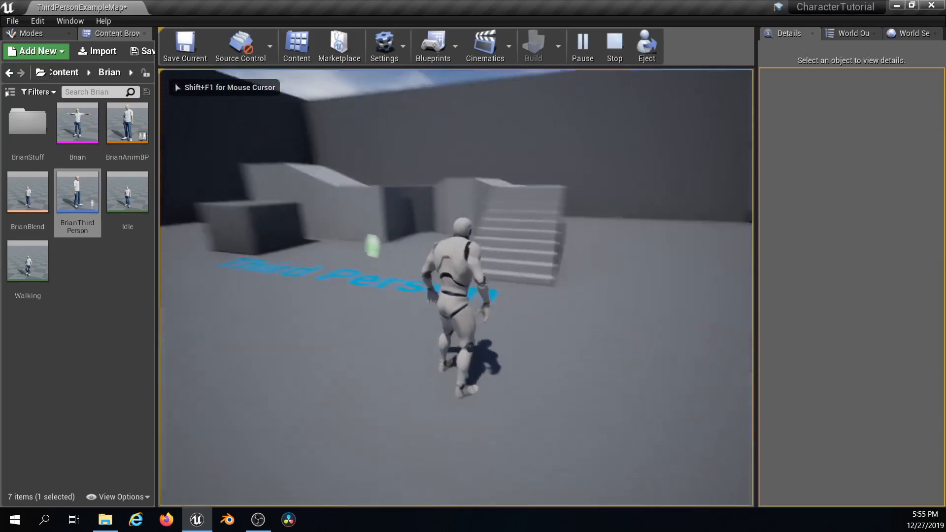
key("w")
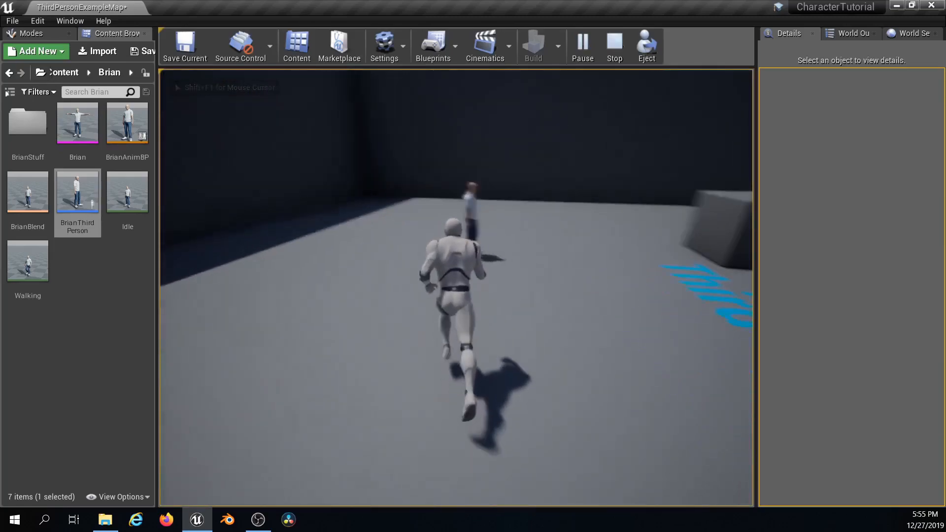
key("d")
key("Escape")
key("Escape")
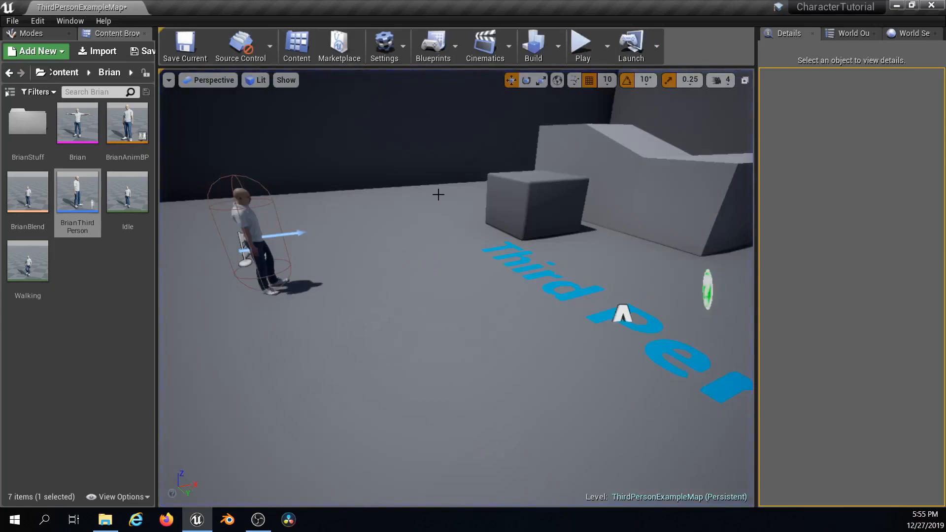
Filter the placed BrianThirdPerson actor's details by "pawn" and set Auto Possess Player to Player 0
left_click(254, 218)
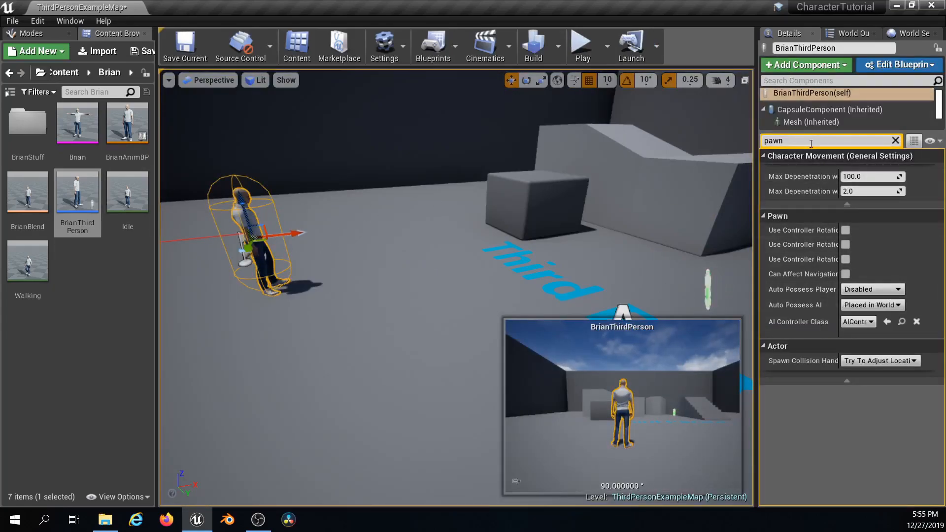
type("pawn")
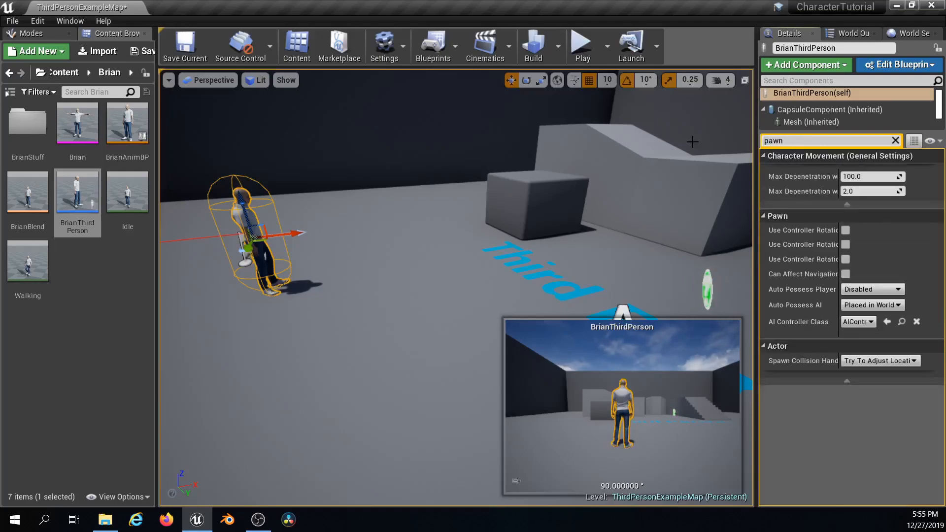
left_click(868, 289)
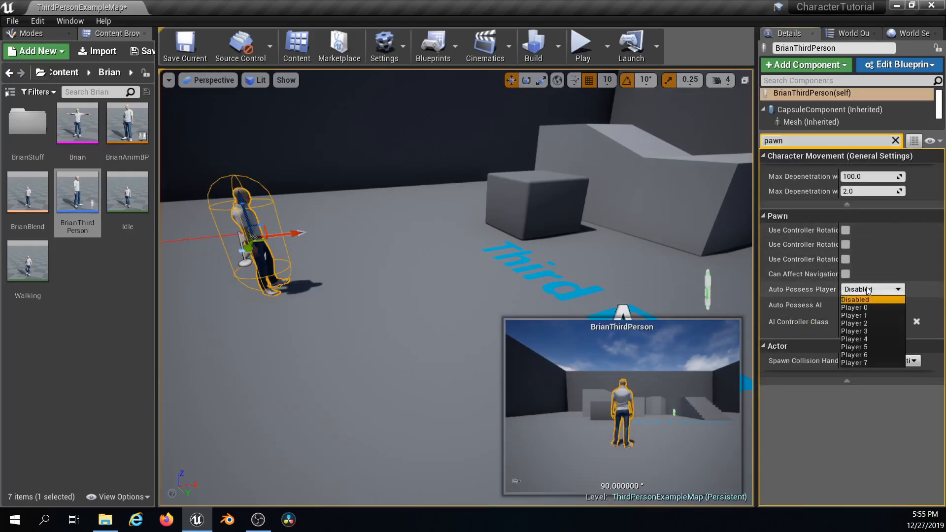
left_click(860, 308)
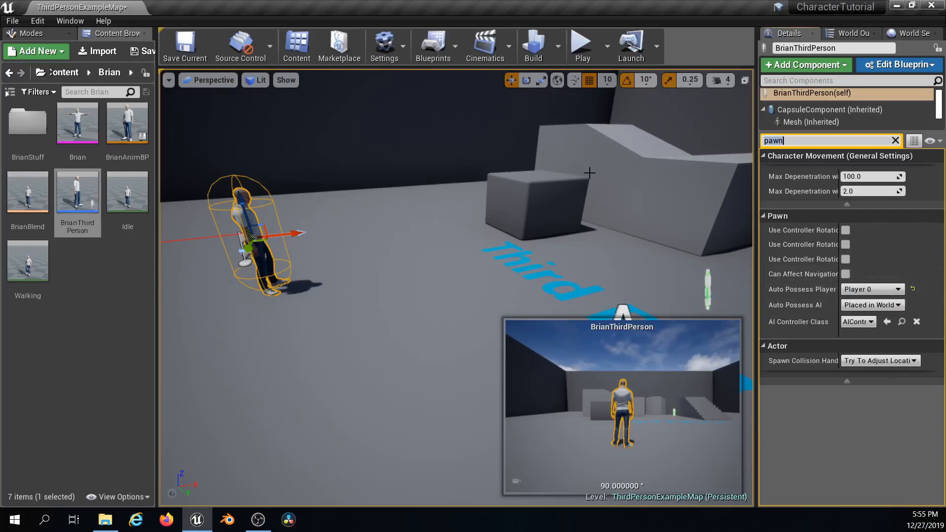
Play the level and walk Brian around in different directions to check the idle and walking animations
left_click(584, 48)
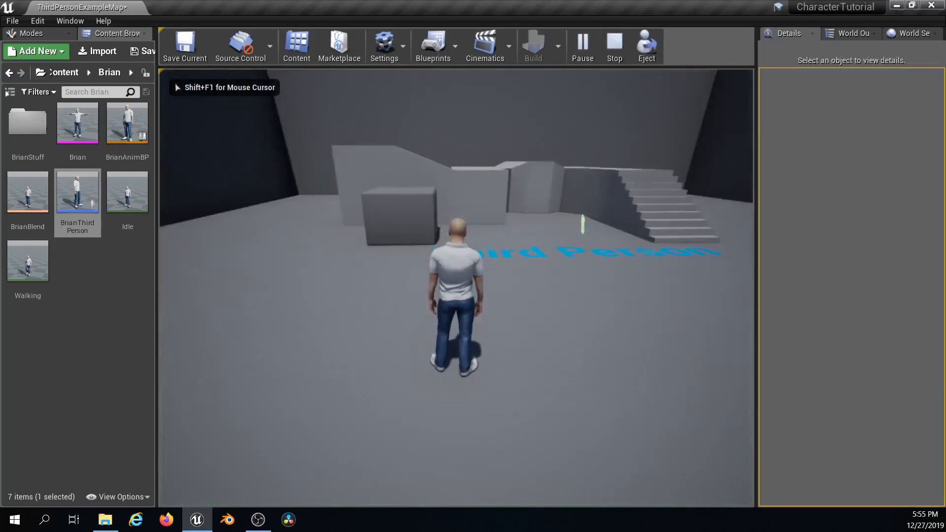
key("w")
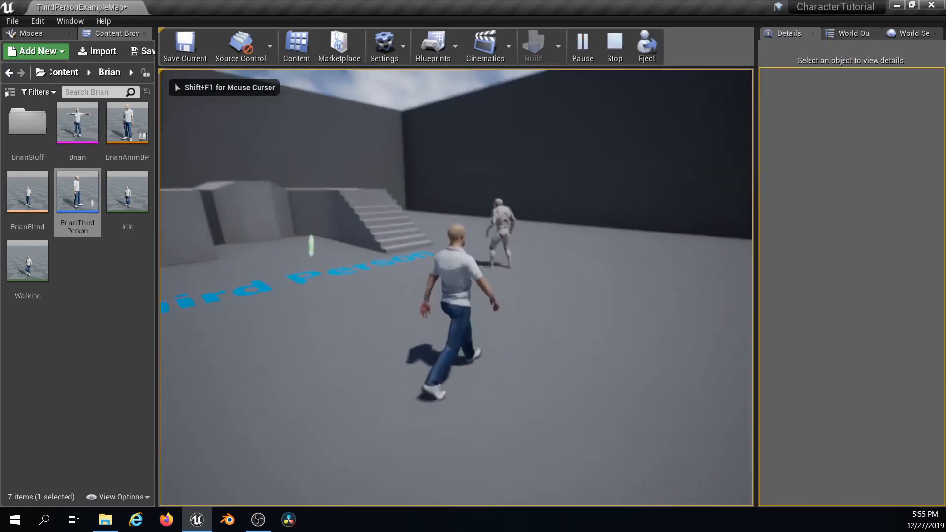
key("d")
key("w")
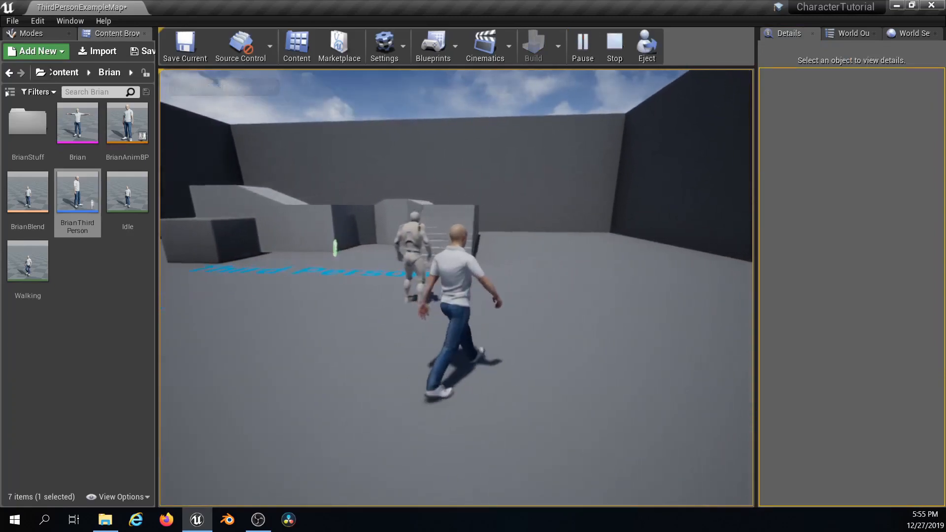
key("w")
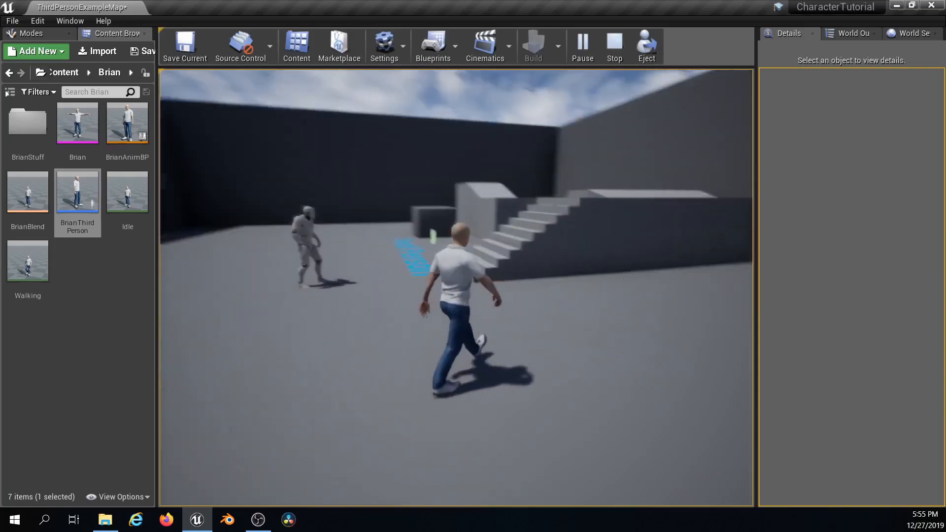
key("w")
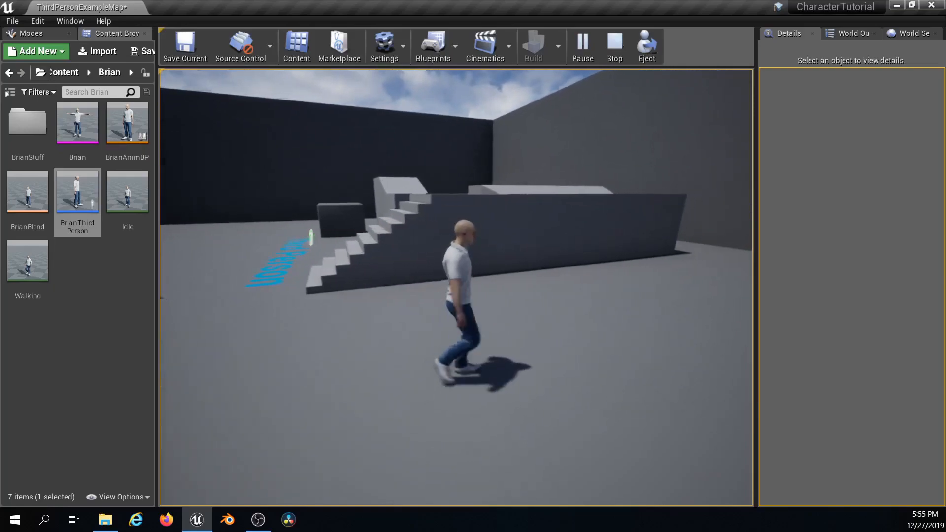
key("d")
key("w")
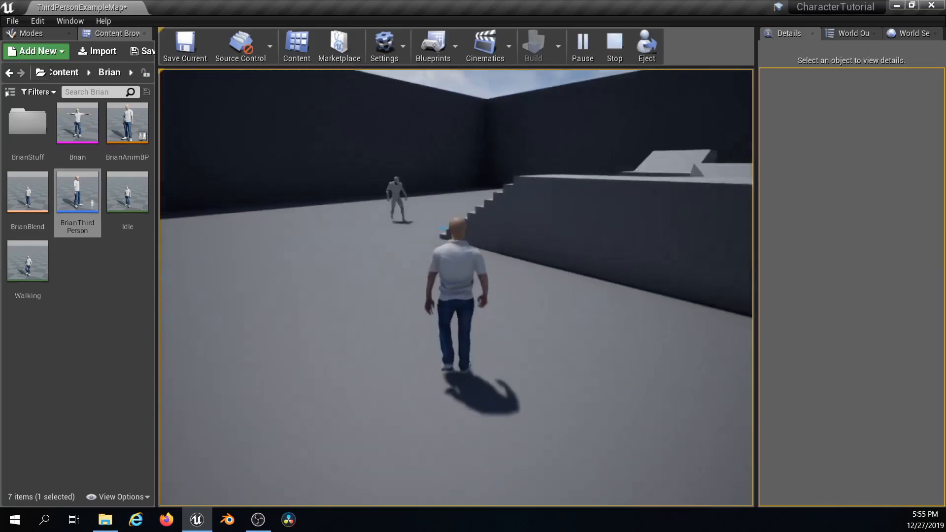
key("w")
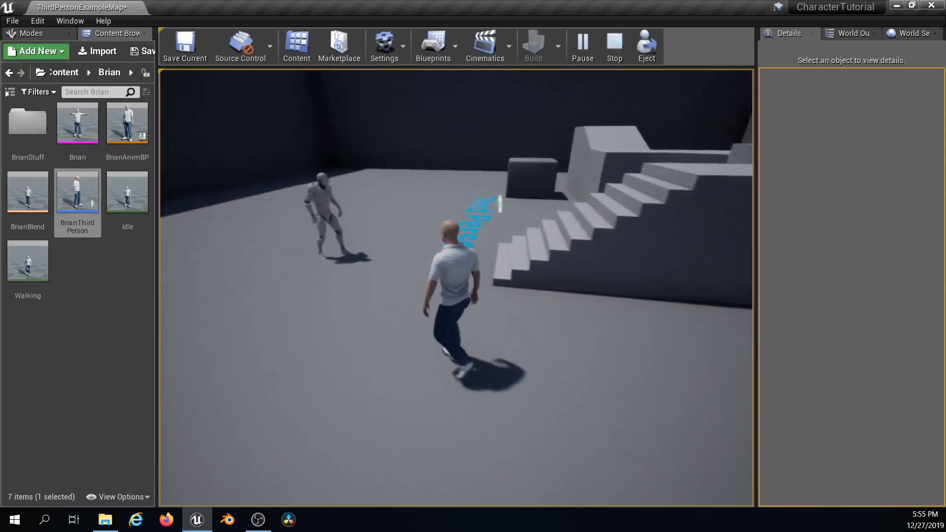
key("w")
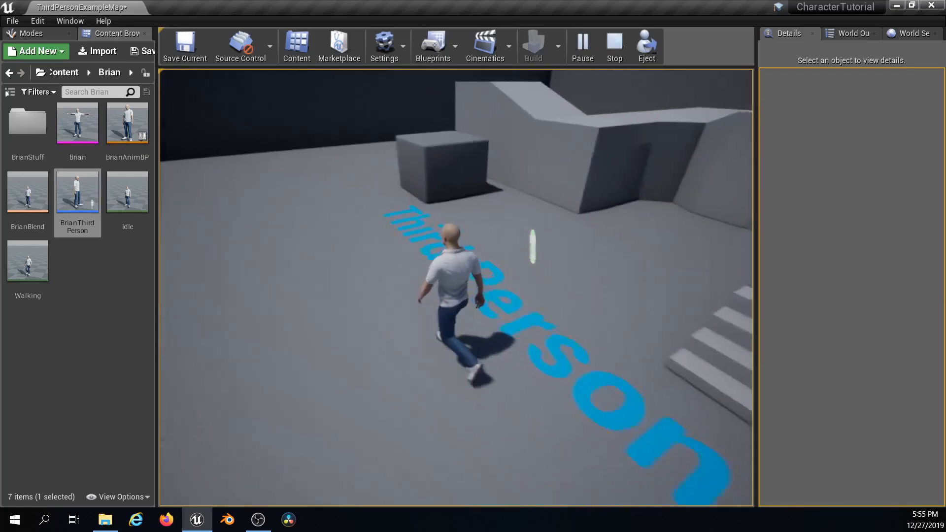
key("w")
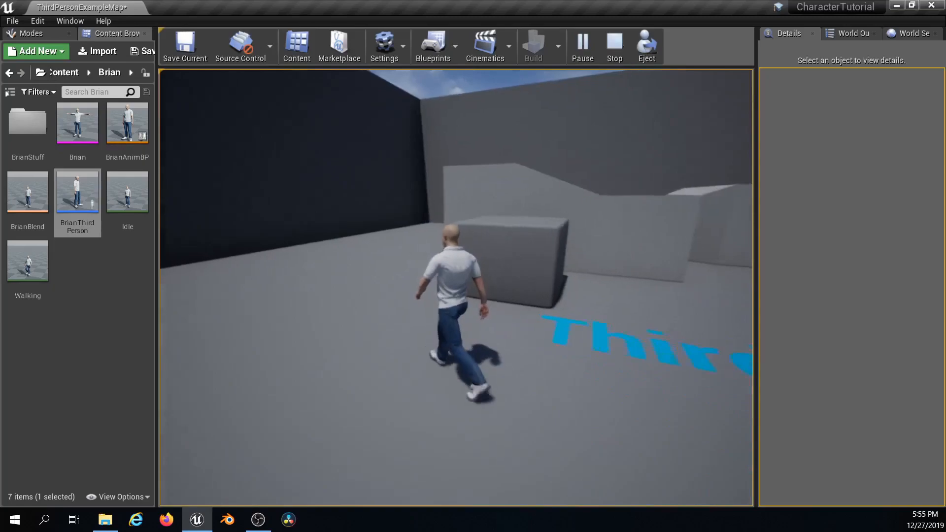
key("w")
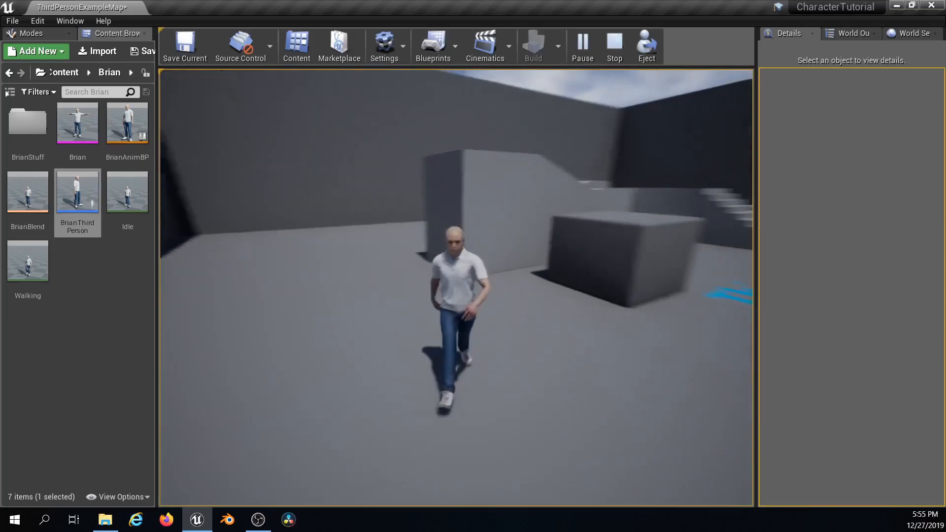
key("w")
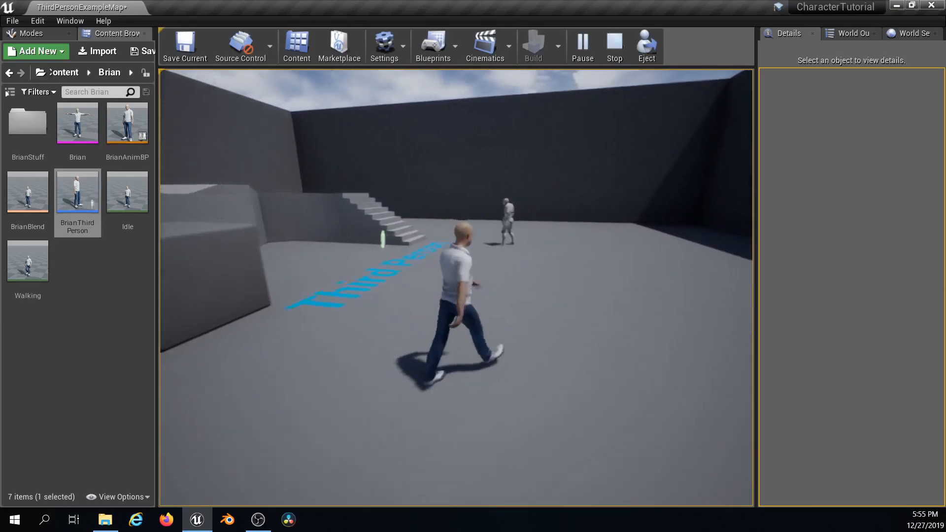
key("w")
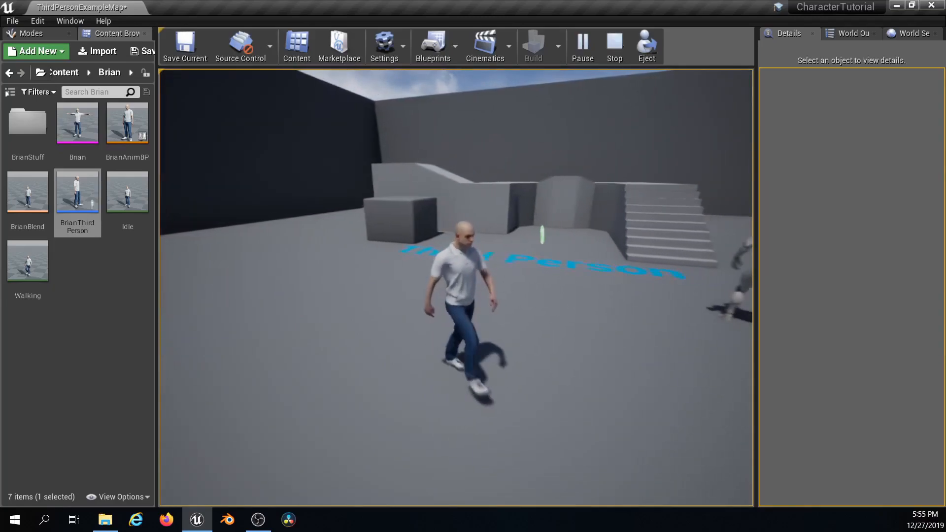
key("d")
key("d")
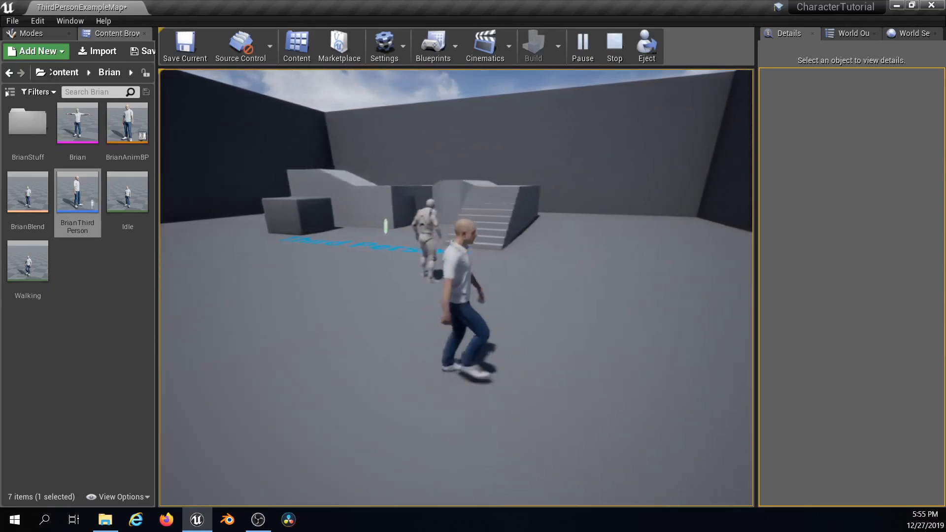
key("d")
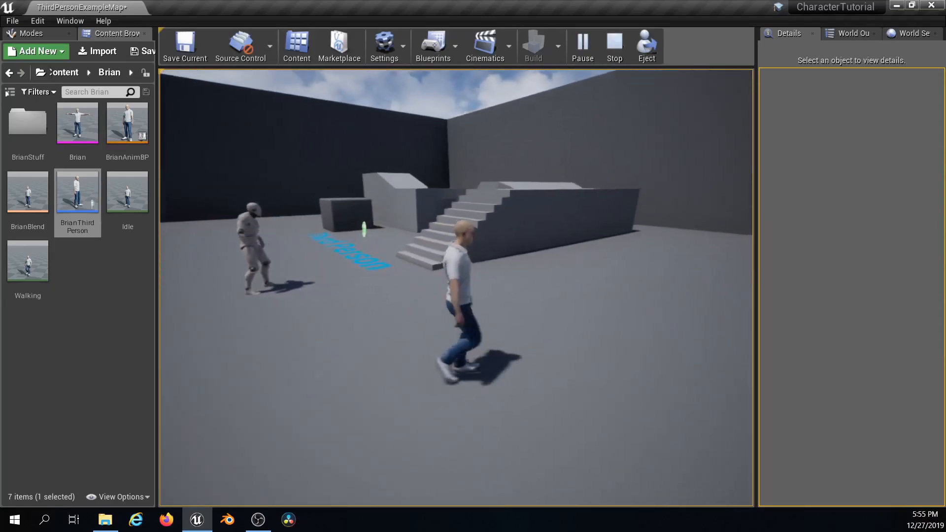
key("w")
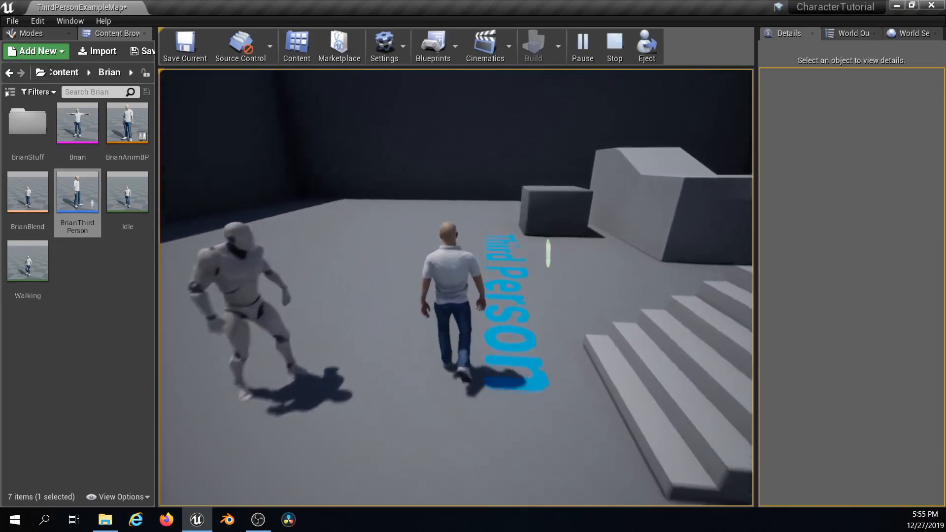
key("w")
key("a")
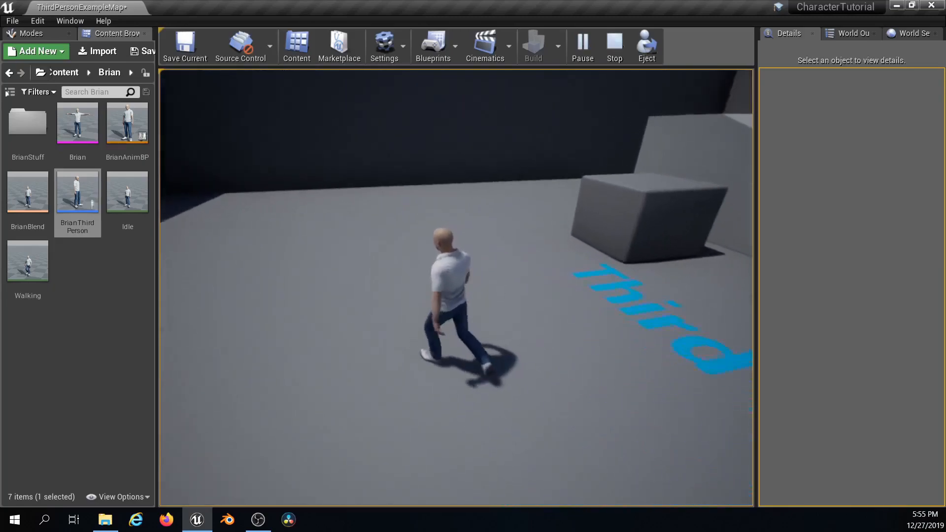
key("a")
key("w")
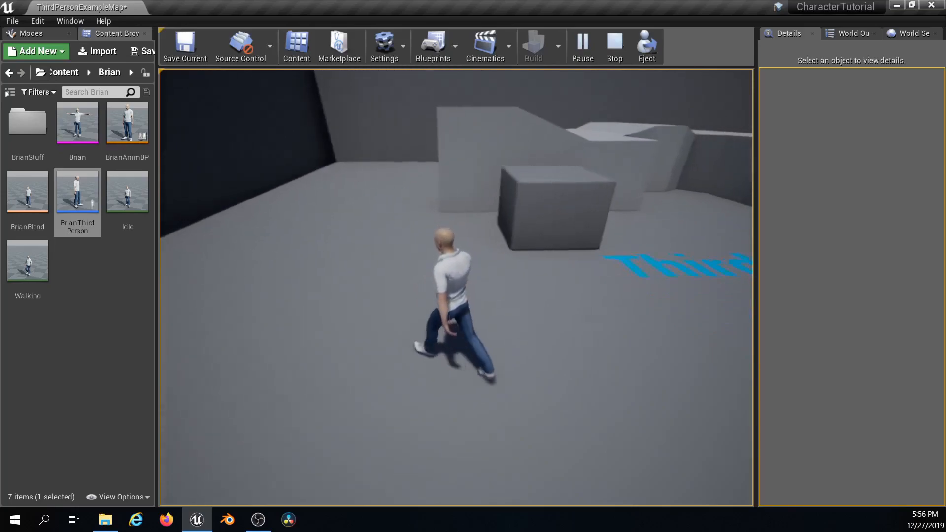
key("w")
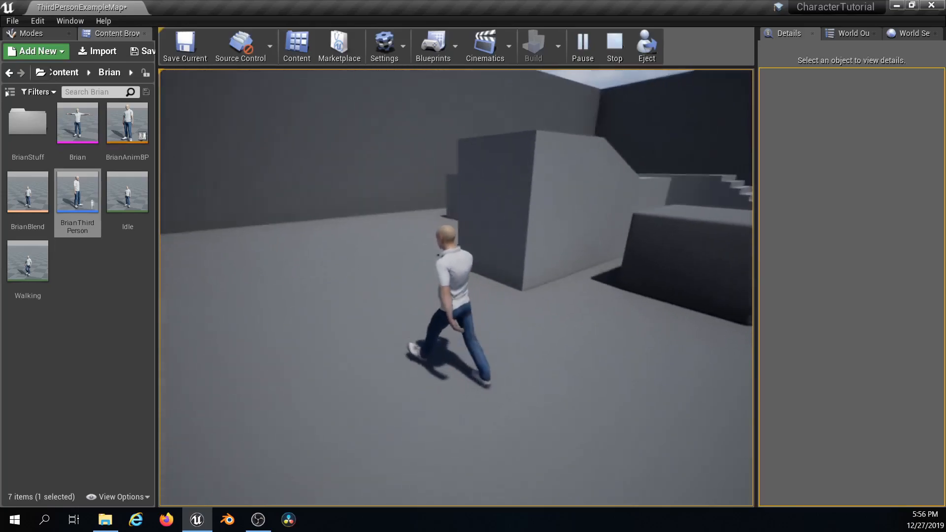
key("d")
key("d")
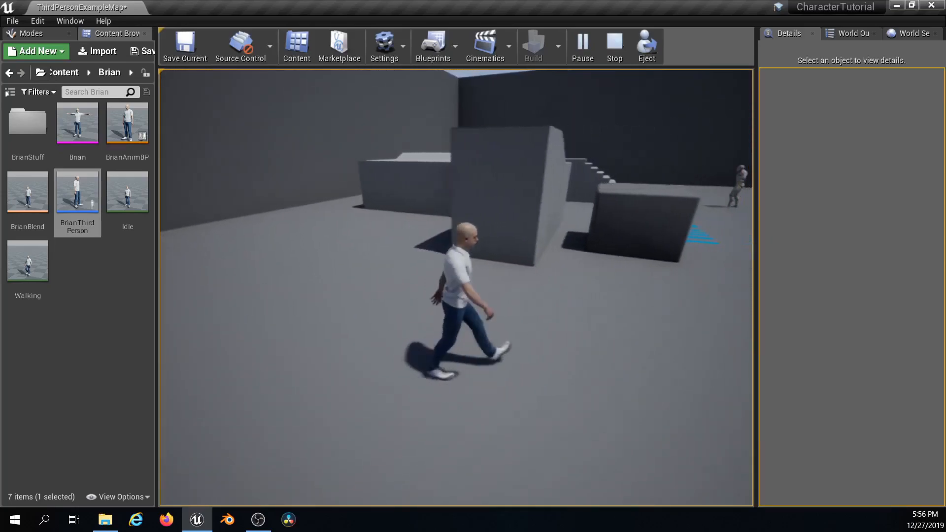
key("d")
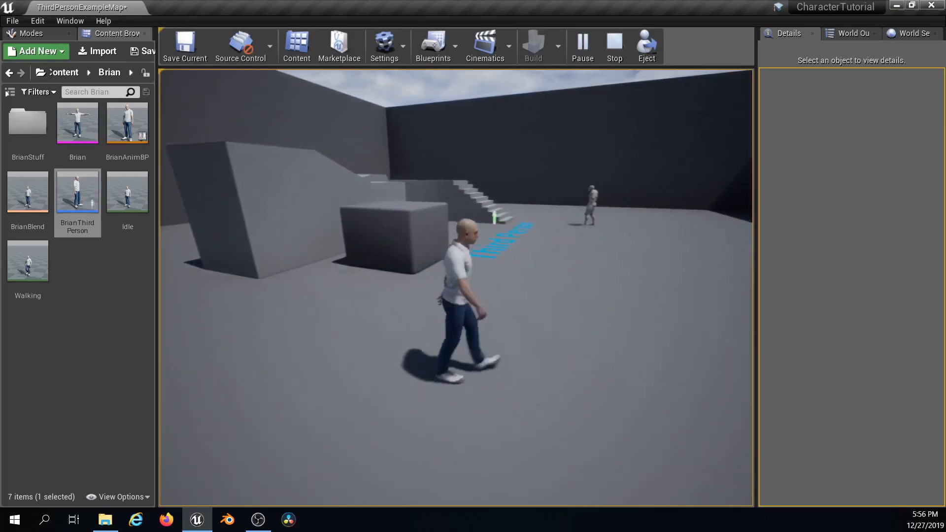